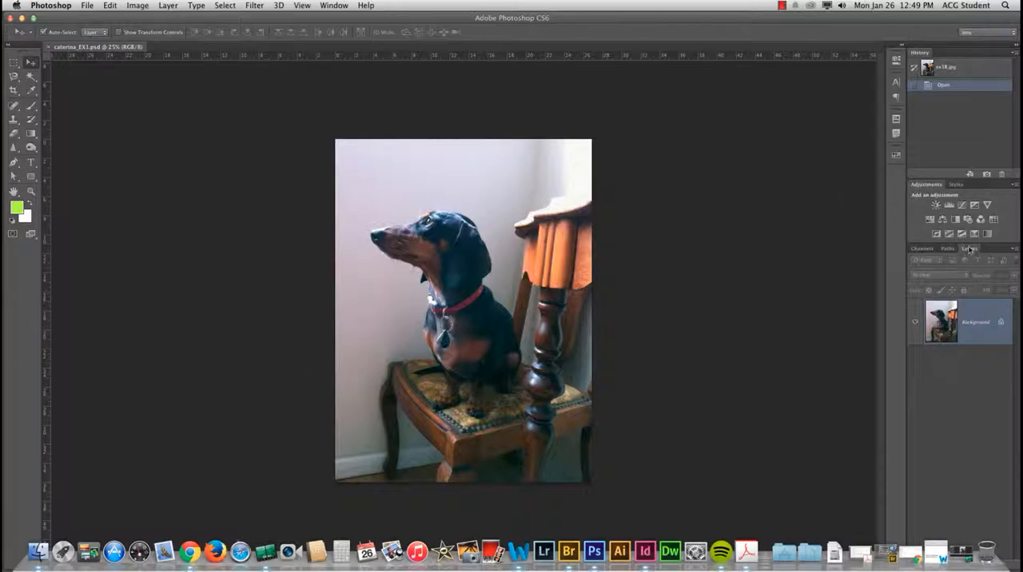
# Step: Float the Layers panel beside the image, duplicate the Background layer and hide the original
pyautogui.moveTo(970, 248); pyautogui.dragTo(663, 70)
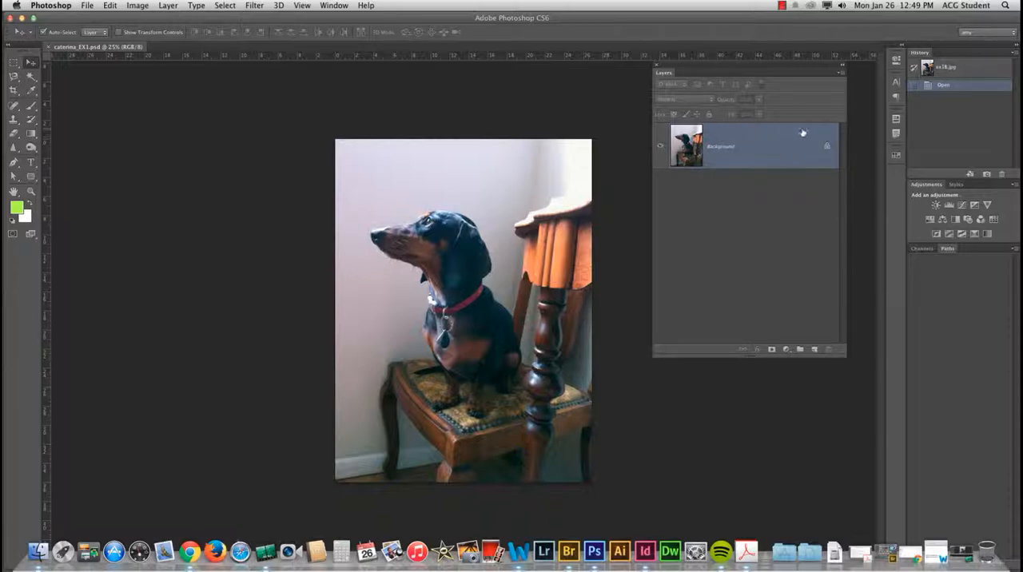
pyautogui.moveTo(757, 142); pyautogui.dragTo(814, 350)
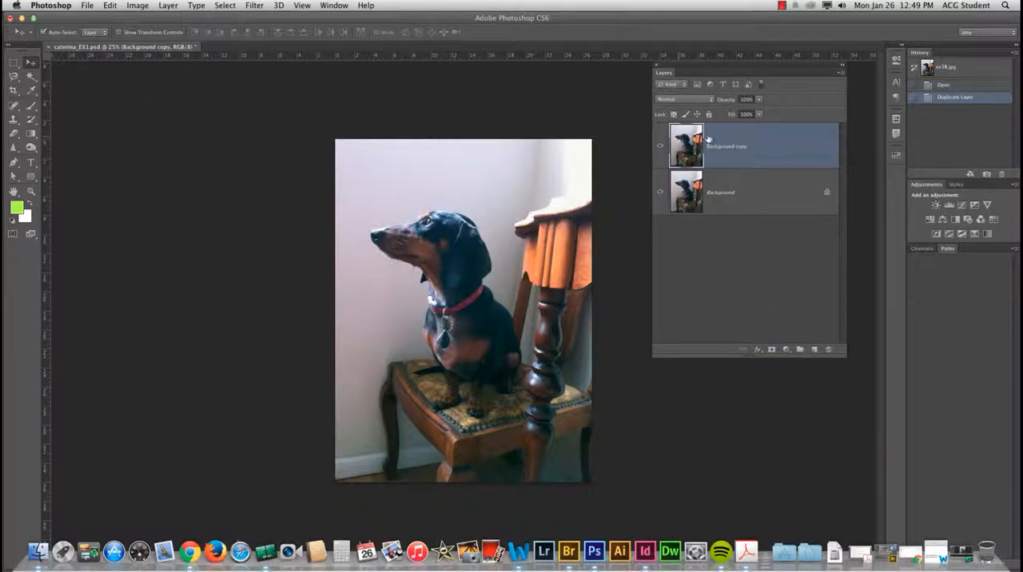
pyautogui.click(660, 193)
# Step: Try to paint on the hidden Background layer with the Brush tool, and return to the Background copy layer
pyautogui.click(692, 189)
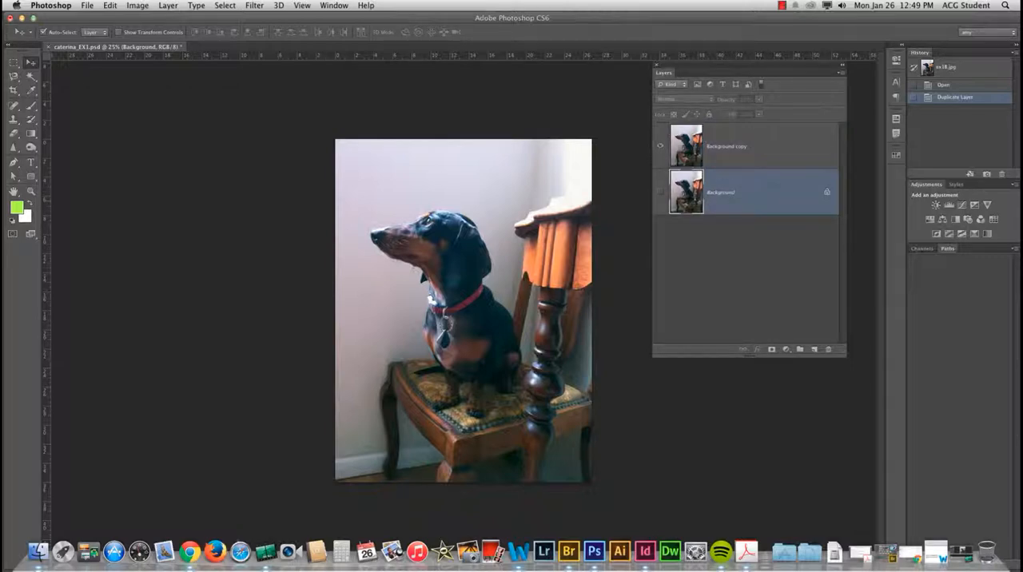
pyautogui.press('b')
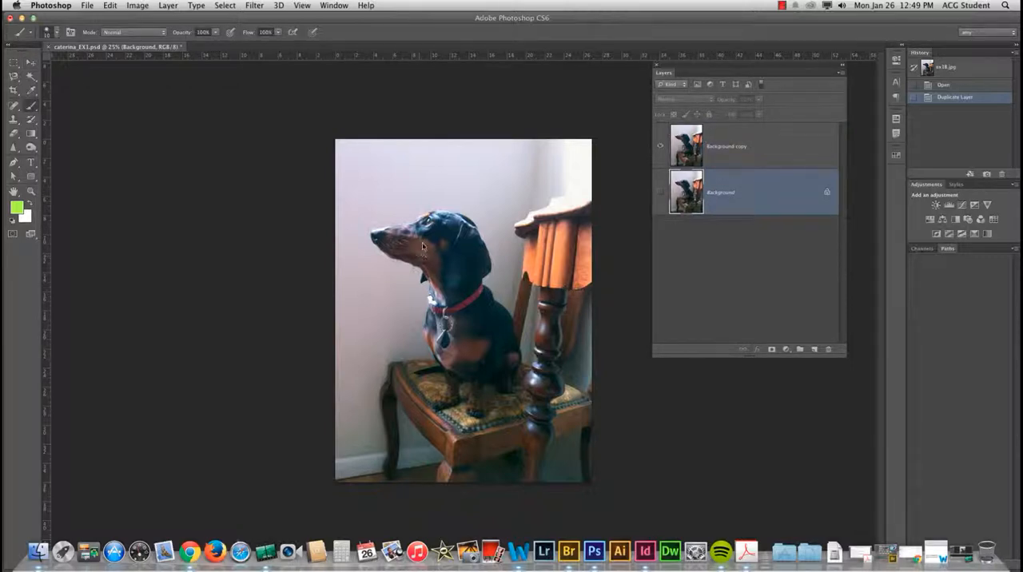
pyautogui.click(423, 246)
pyautogui.click(593, 189)
pyautogui.click(732, 160)
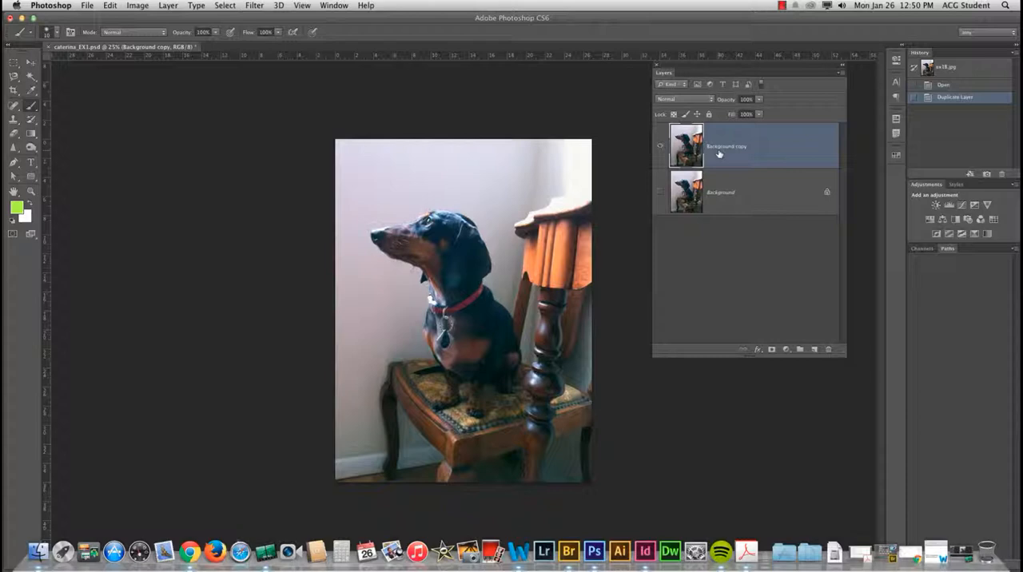
# Step: Switch to Chrome, locate digital_ptg.pdf in the notes folder of EX1_files on Google Drive, and return to Photoshop
pyautogui.click(190, 552)
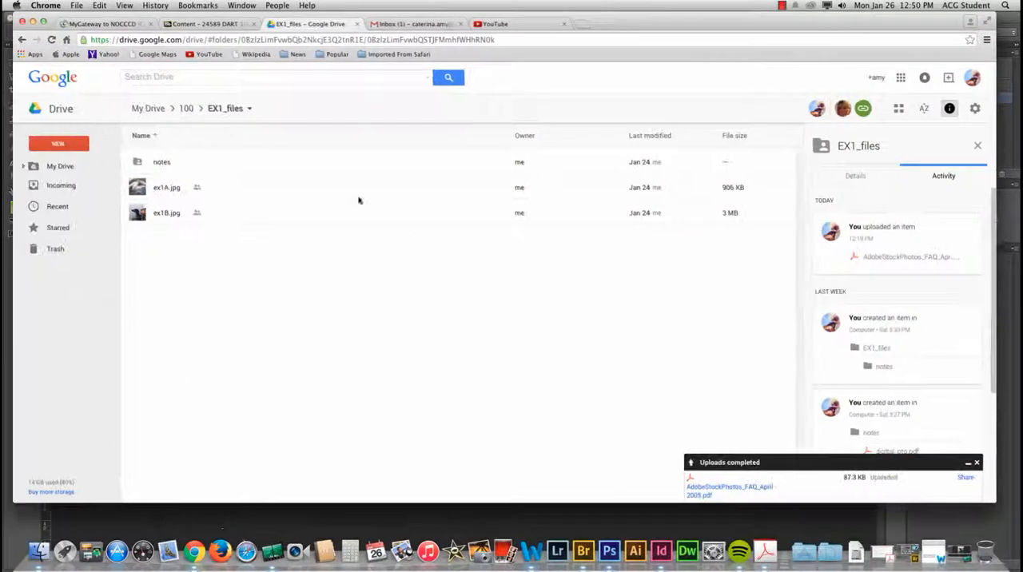
pyautogui.doubleClick(157, 164)
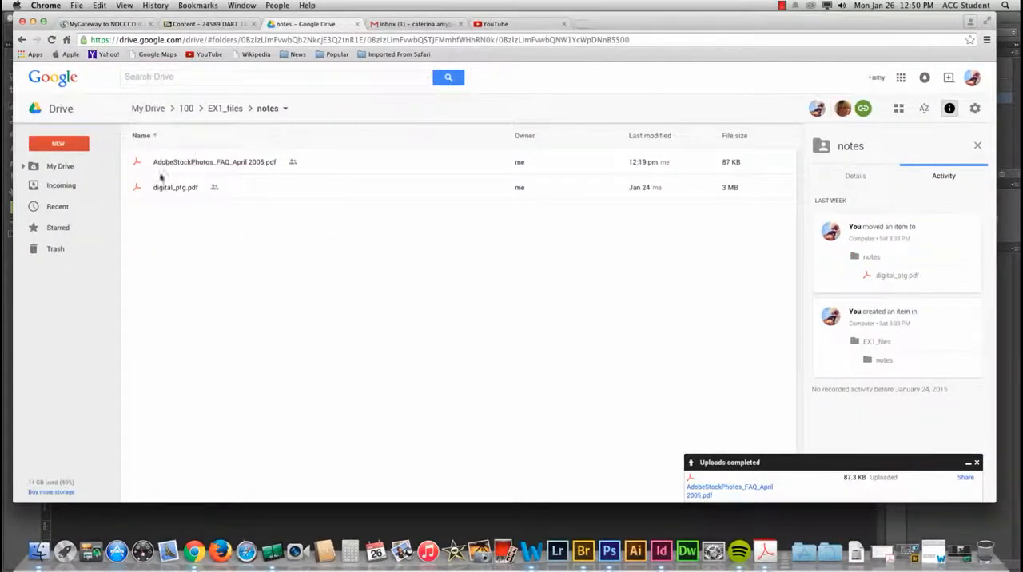
pyautogui.click(173, 189)
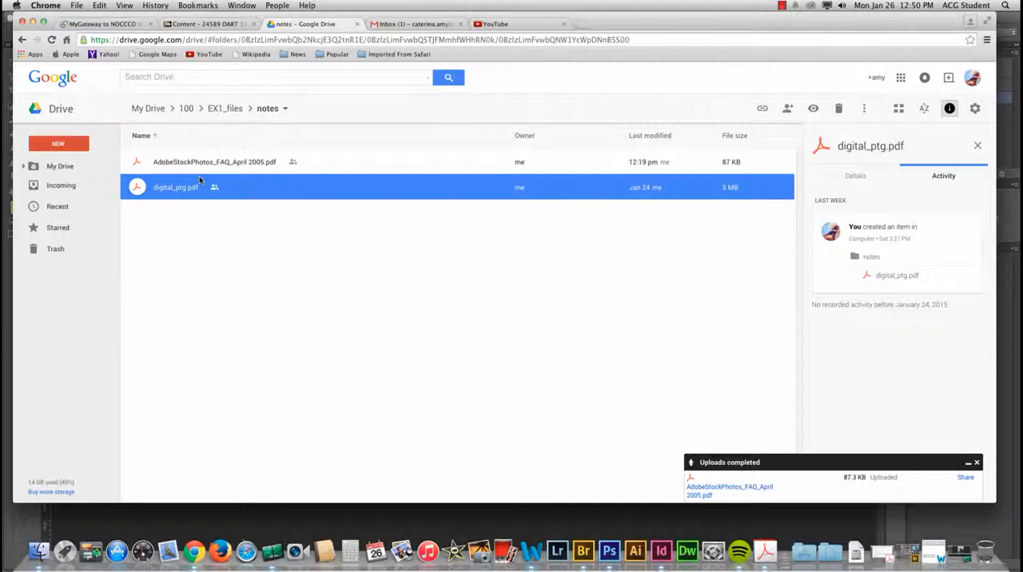
pyautogui.click(33, 25)
pyautogui.click(678, 208)
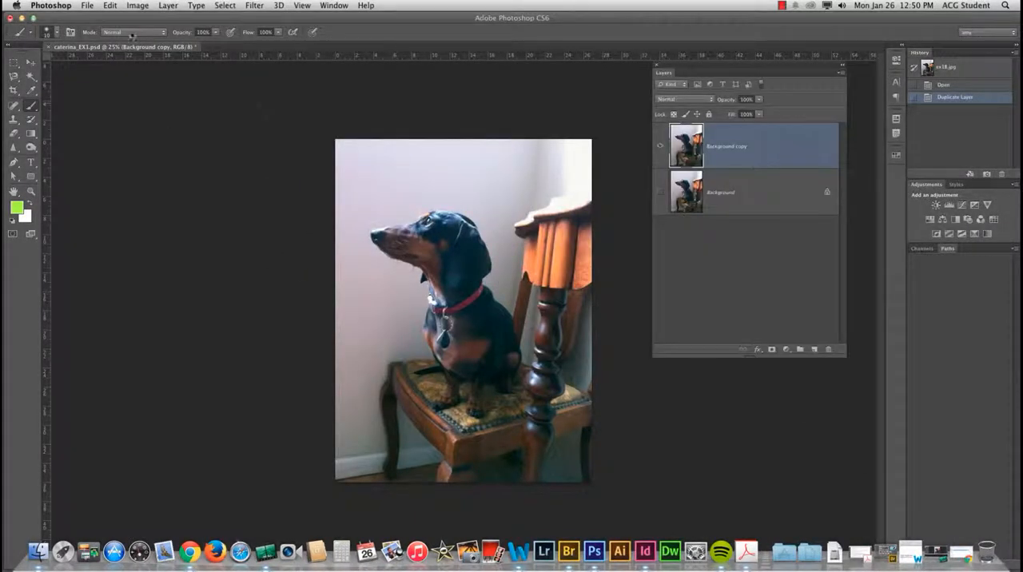
# Step: Create a new layer named "underpainting (big shapes)" above the Background copy
pyautogui.click(168, 5)
pyautogui.moveTo(176, 17)
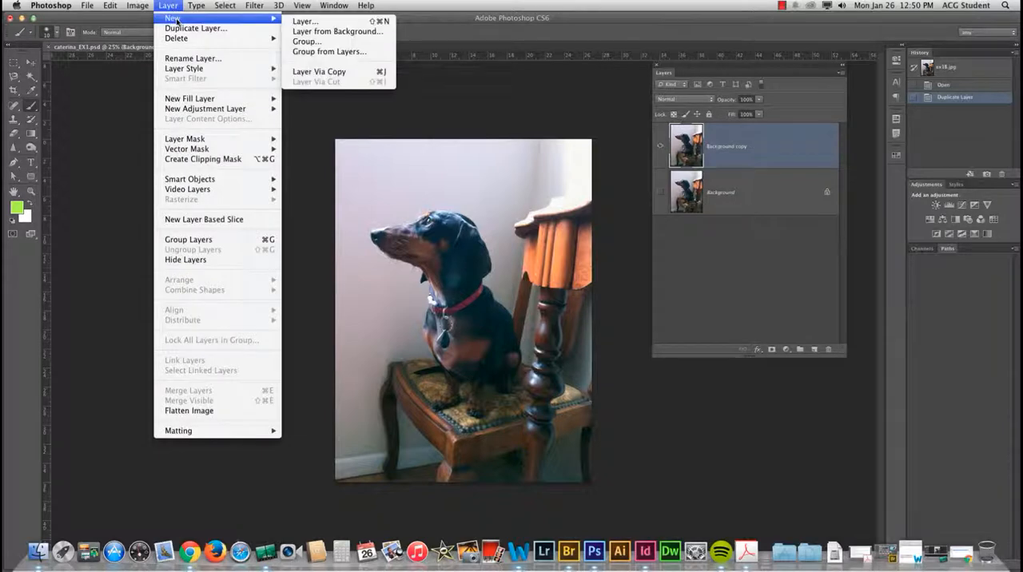
pyautogui.click(333, 21)
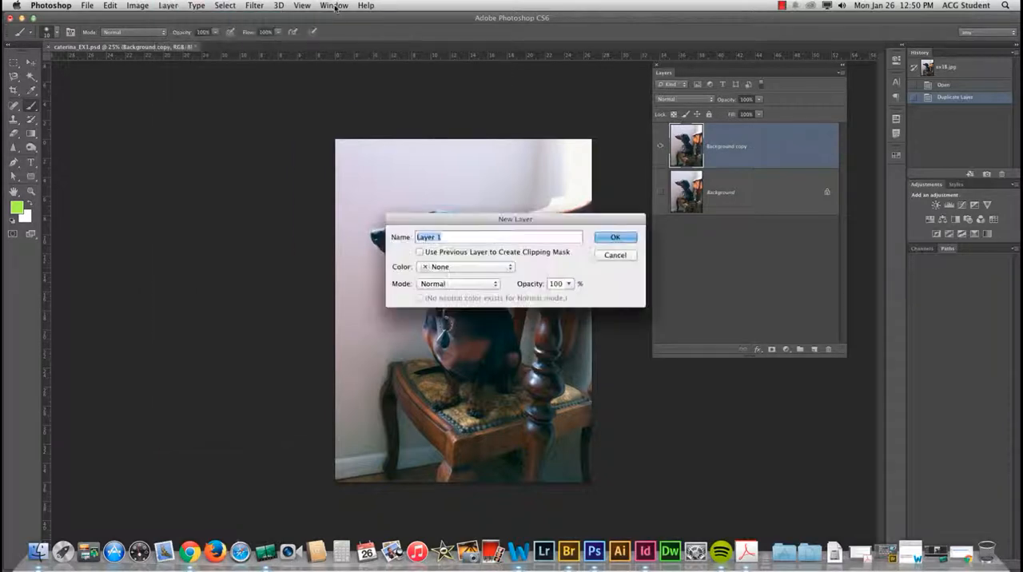
pyautogui.write('und')
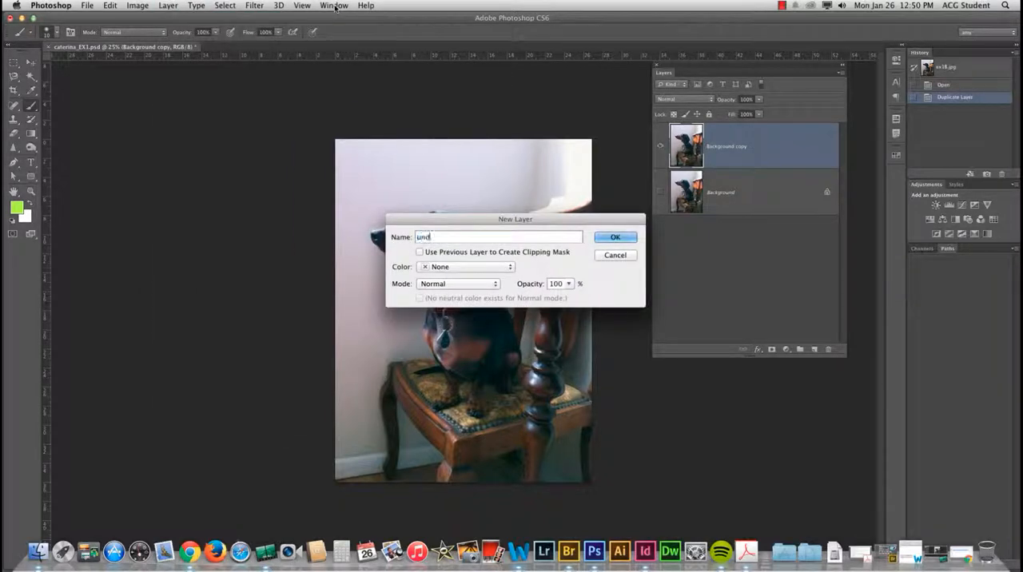
pyautogui.write('erpainting (big shapes)')
pyautogui.click(618, 232)
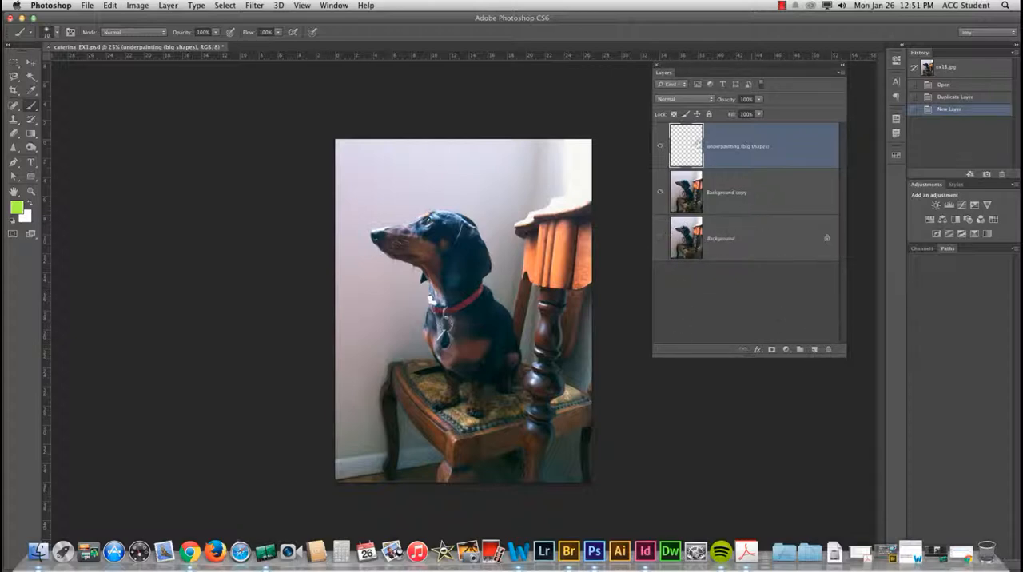
# Step: Add a new layer above the underpainting layer and name it "main painting"
pyautogui.click(814, 351)
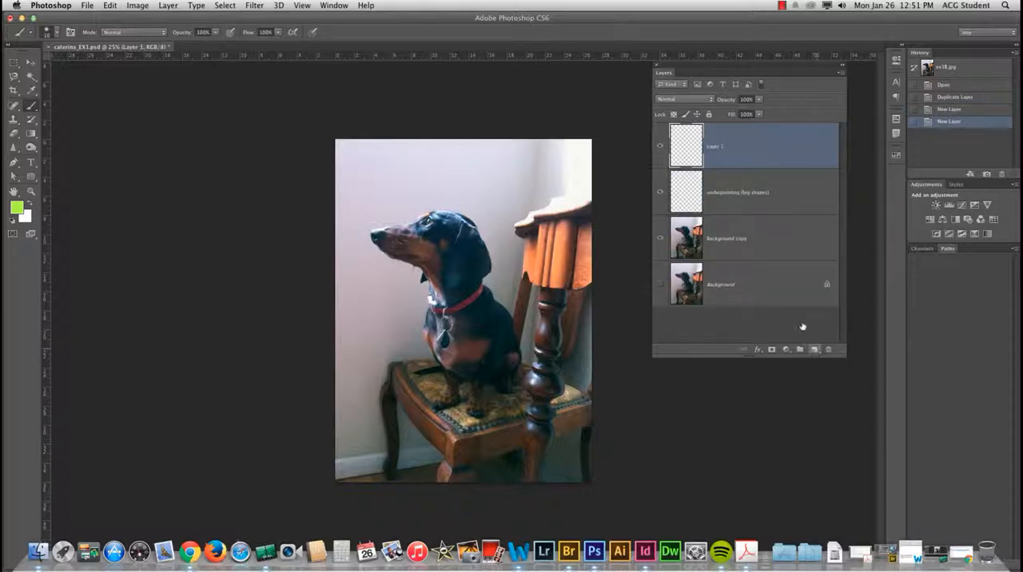
pyautogui.doubleClick(716, 147)
pyautogui.write('pain')
pyautogui.write('main paintin')
pyautogui.press('Return')
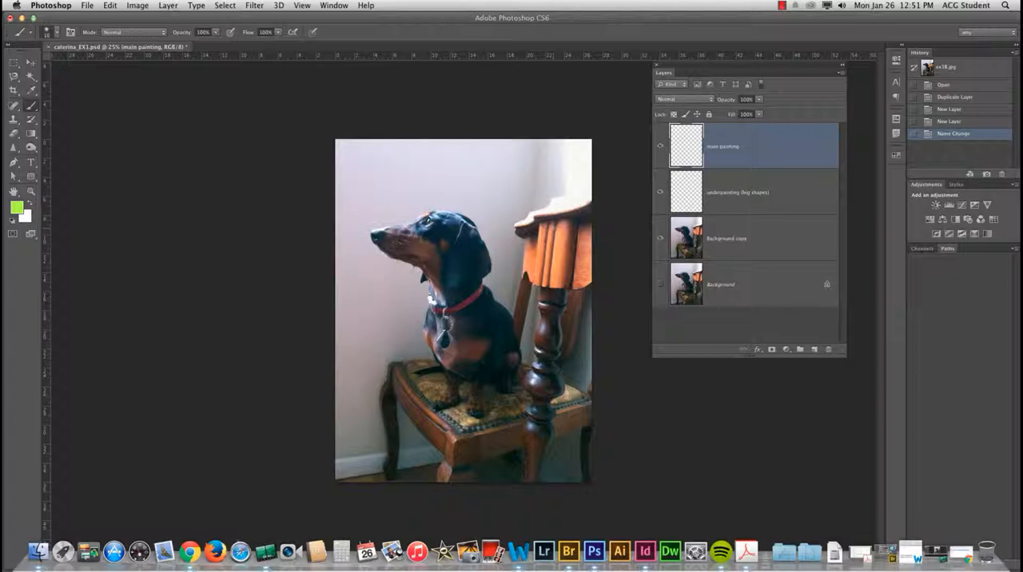
# Step: Add another new layer at the top of the stack and name it "details"
pyautogui.click(814, 349)
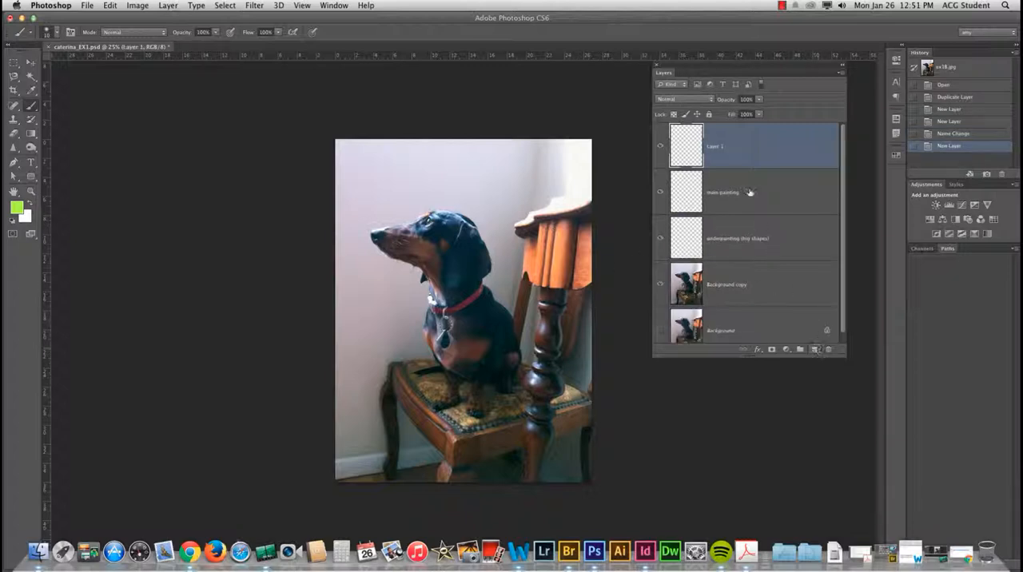
pyautogui.doubleClick(720, 146)
pyautogui.write('details')
pyautogui.click(797, 151)
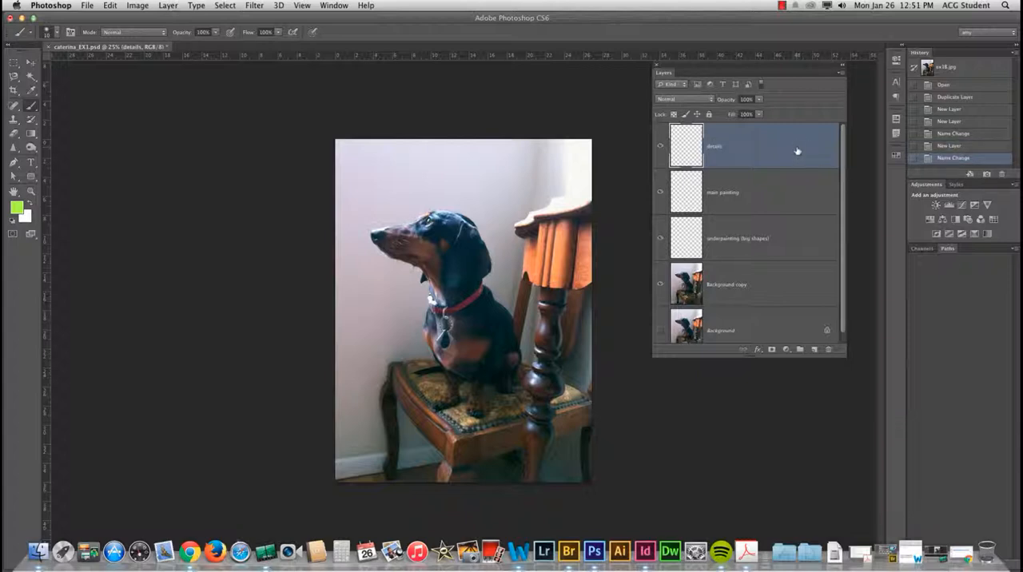
# Step: Activate the Mixer Brush tool for painting on the dog's head at 100% magnification
pyautogui.press('super+equal')
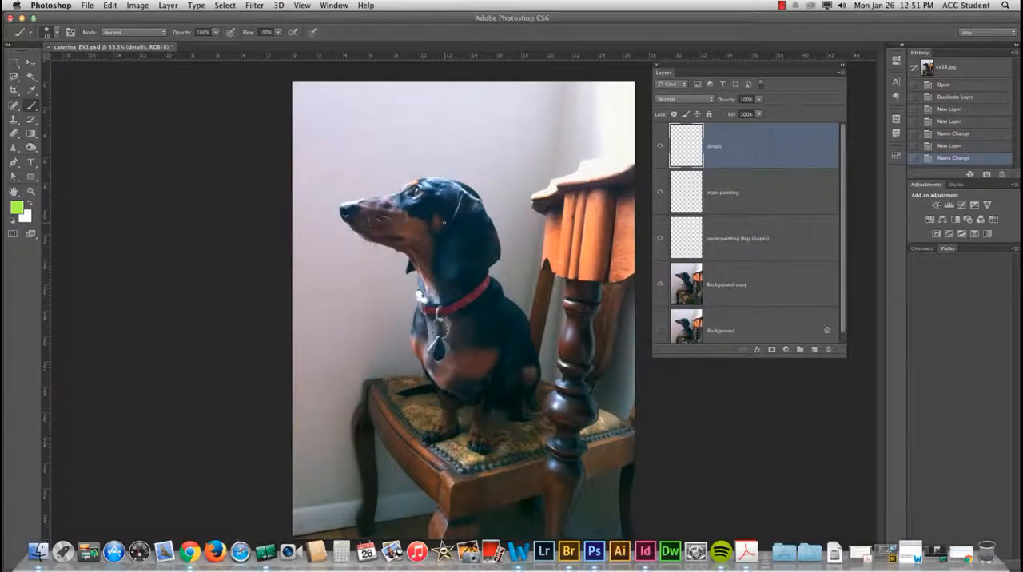
pyautogui.press('super+equal')
pyautogui.press('super+equal')
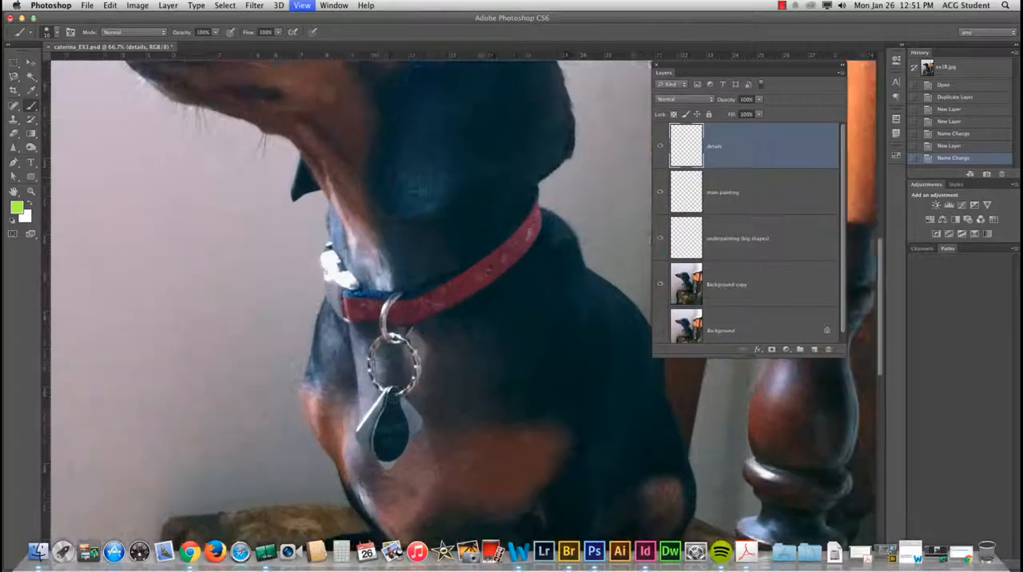
pyautogui.moveTo(385, 171); pyautogui.dragTo(469, 400)
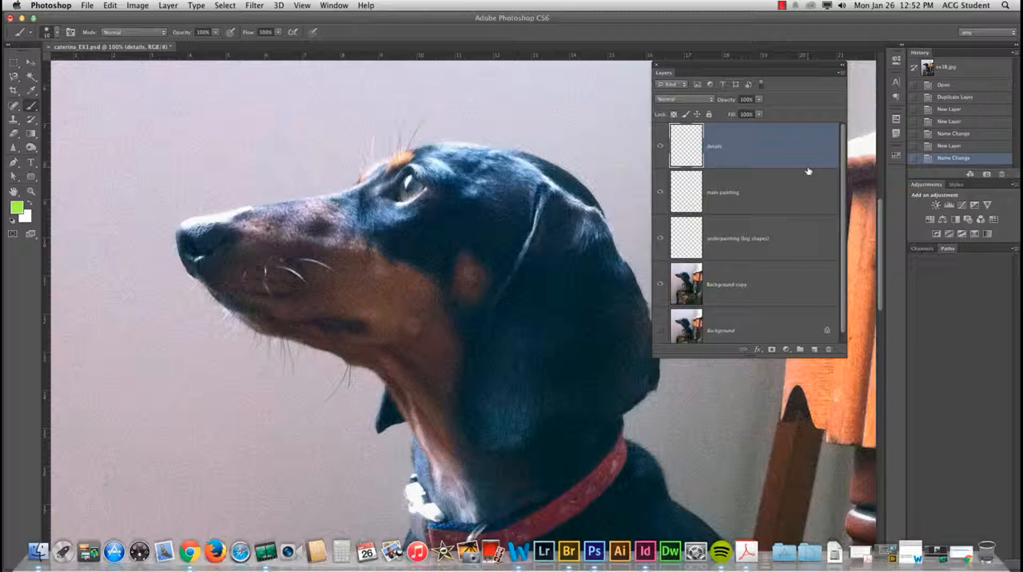
pyautogui.click(32, 107)
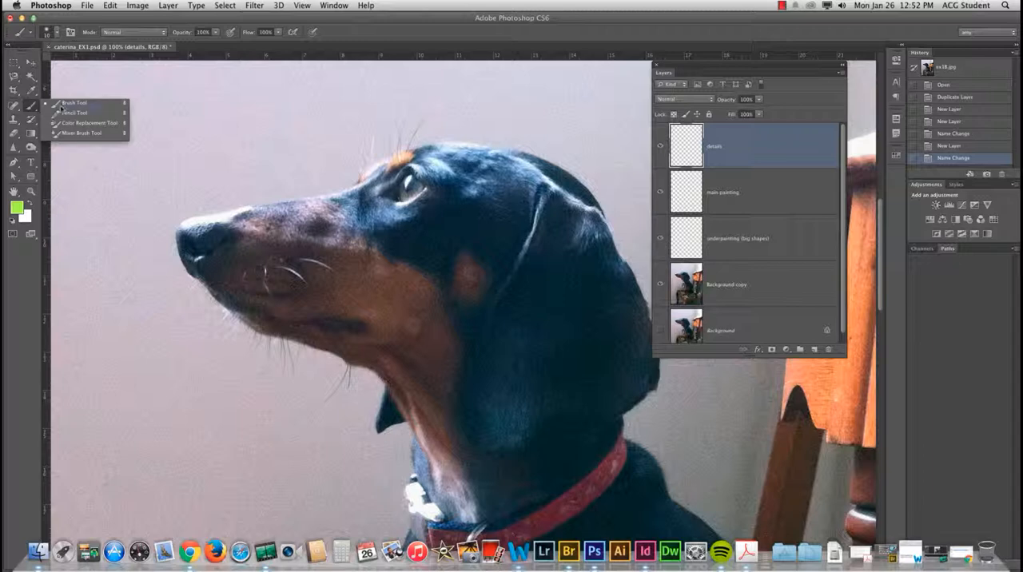
pyautogui.click(81, 134)
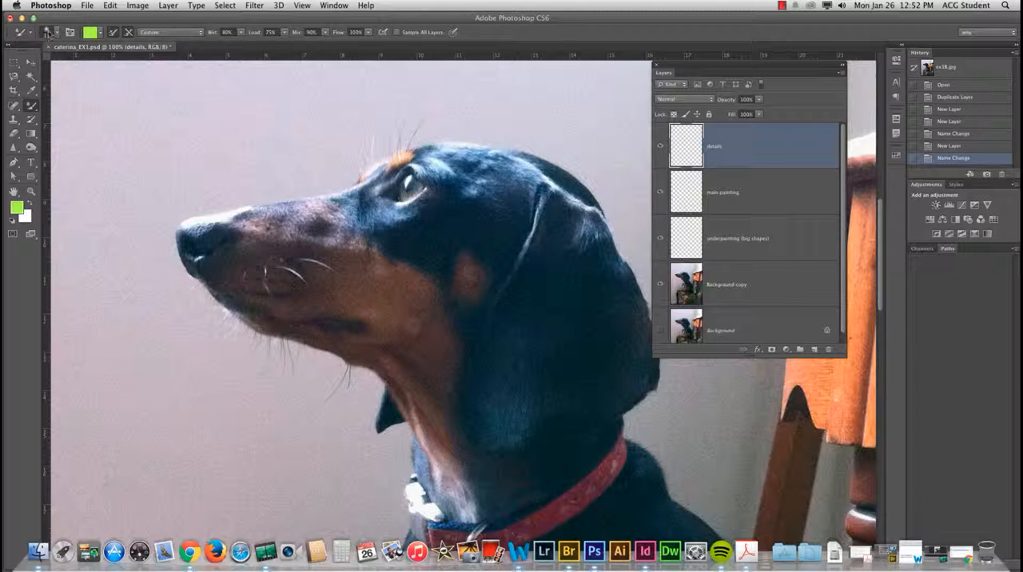
pyautogui.click(31, 64)
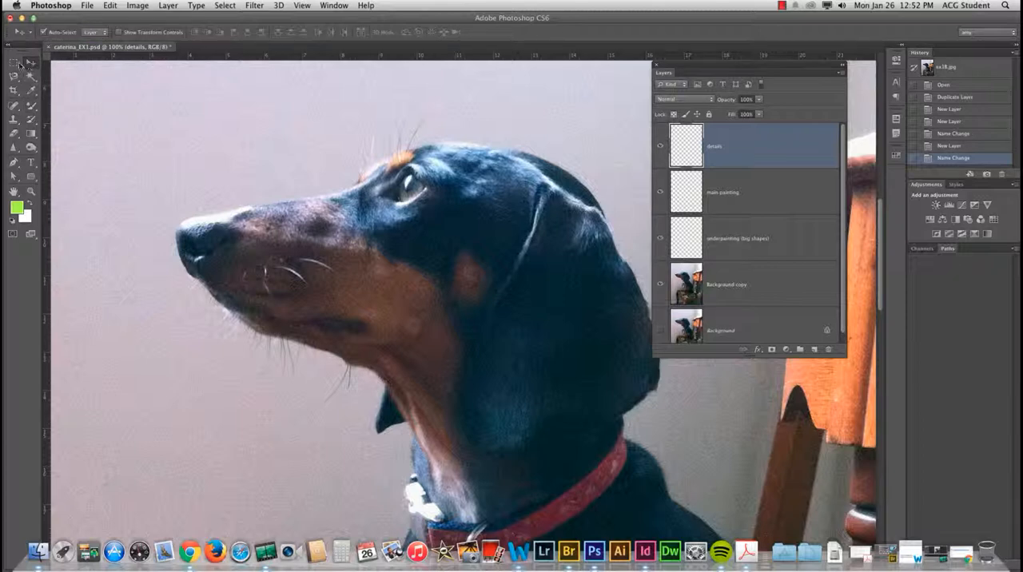
pyautogui.click(19, 64)
pyautogui.click(15, 77)
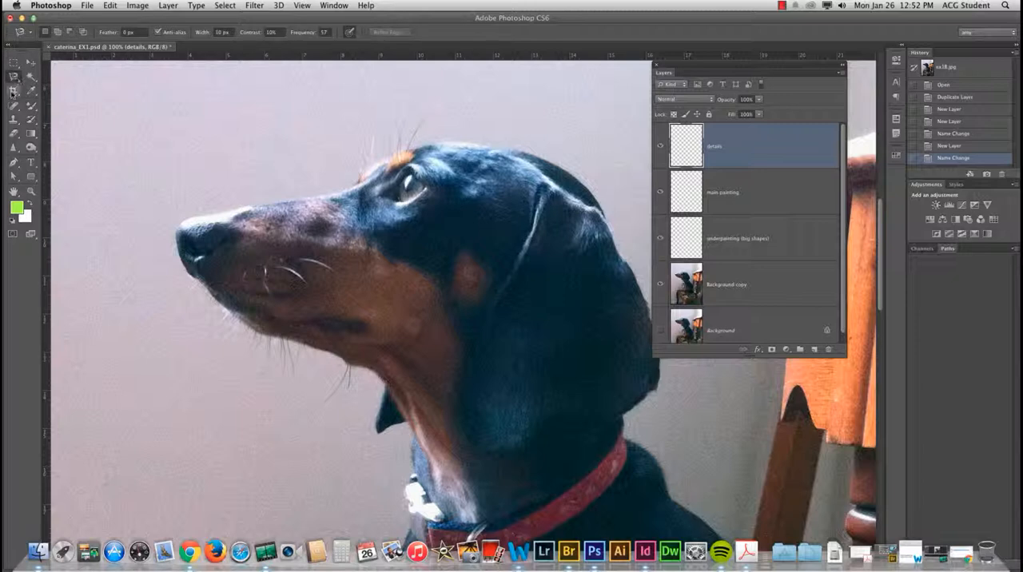
pyautogui.click(31, 90)
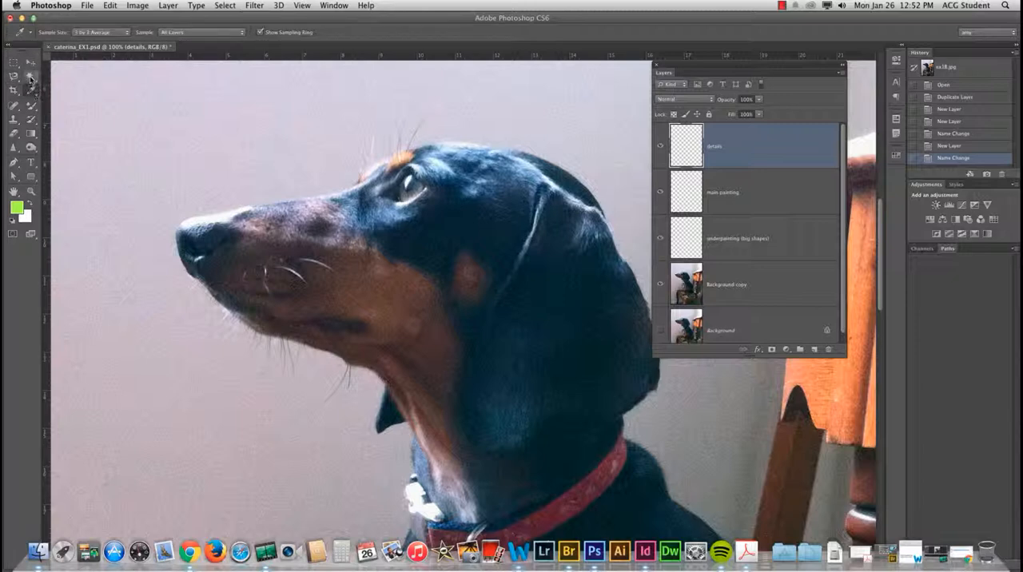
pyautogui.click(30, 77)
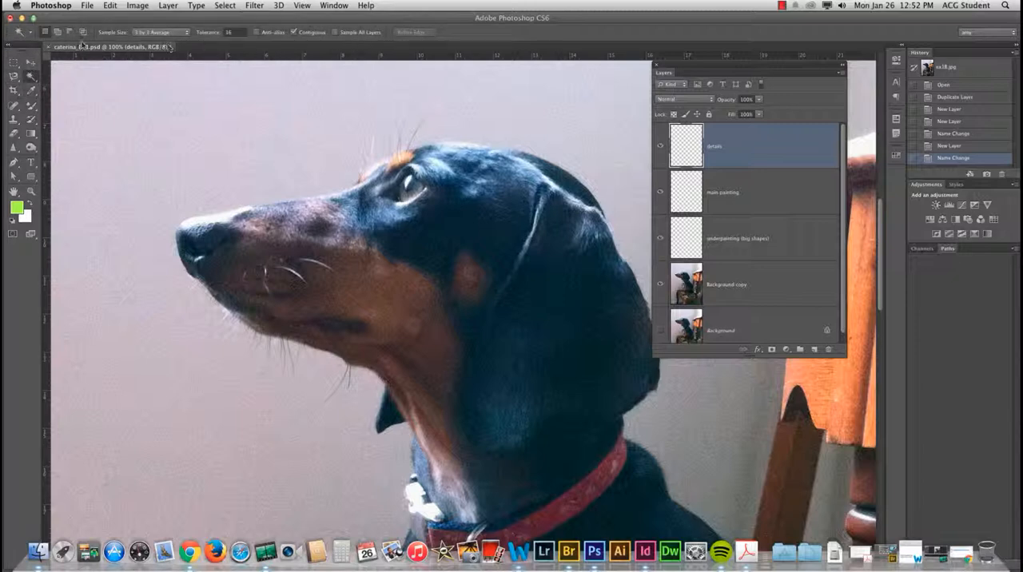
# Step: Return to the Mixer Brush tool and enable Sample All Layers for it
pyautogui.click(31, 107)
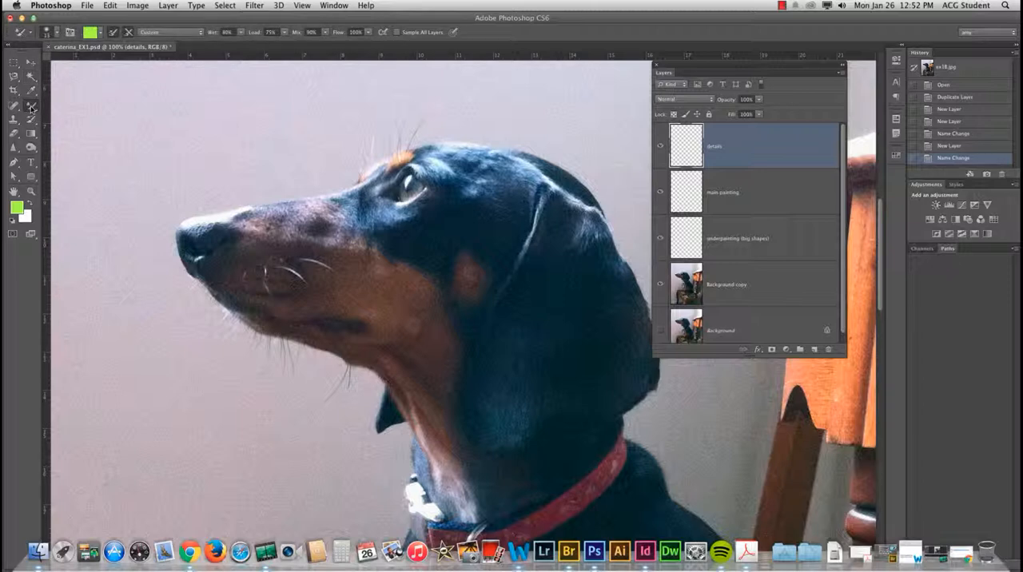
pyautogui.moveTo(31, 106); pyautogui.dragTo(91, 107)
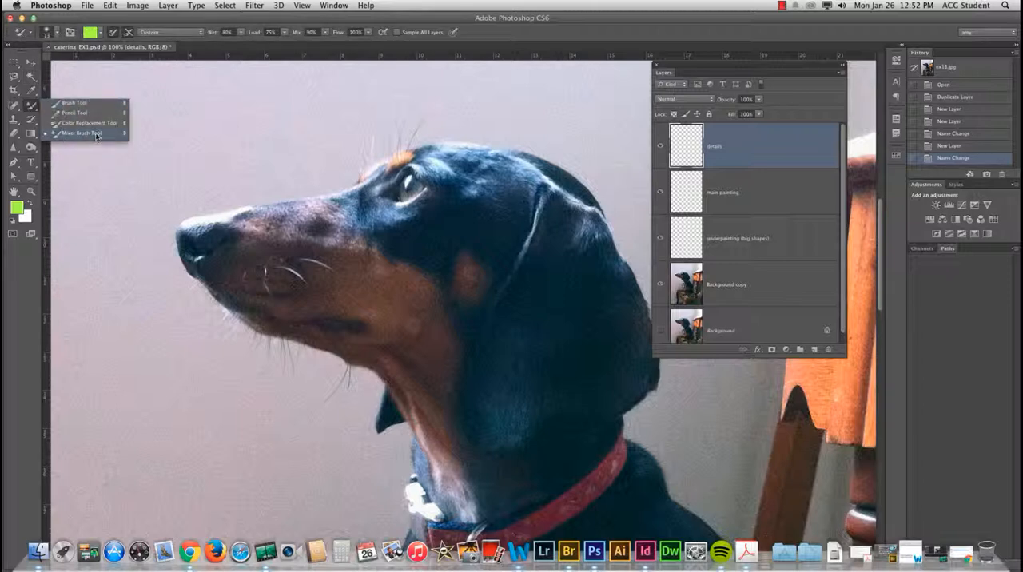
pyautogui.click(104, 133)
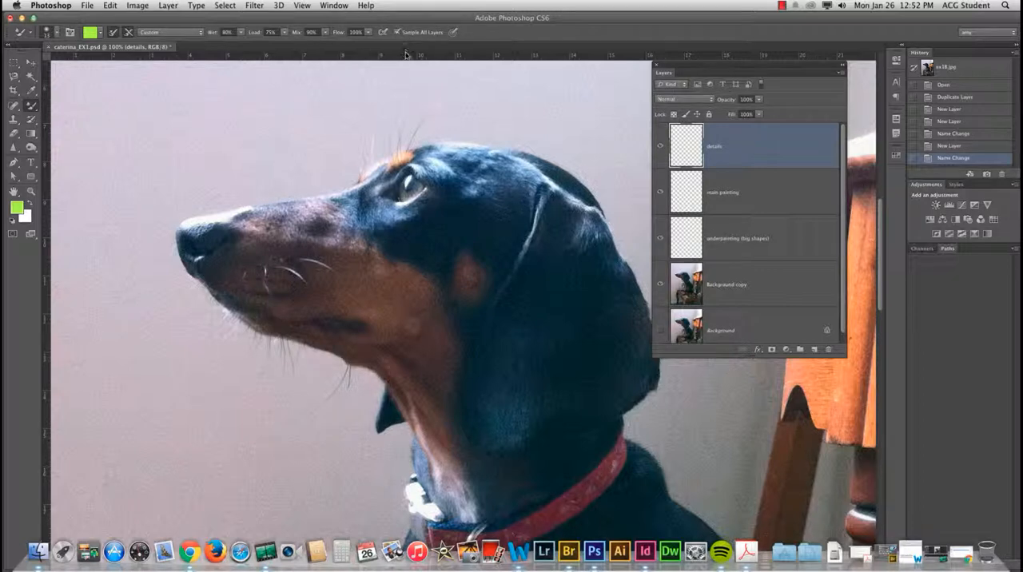
# Step: Enlarge the brush preset list and choose a bristle brush tip for the Mixer Brush
pyautogui.click(56, 33)
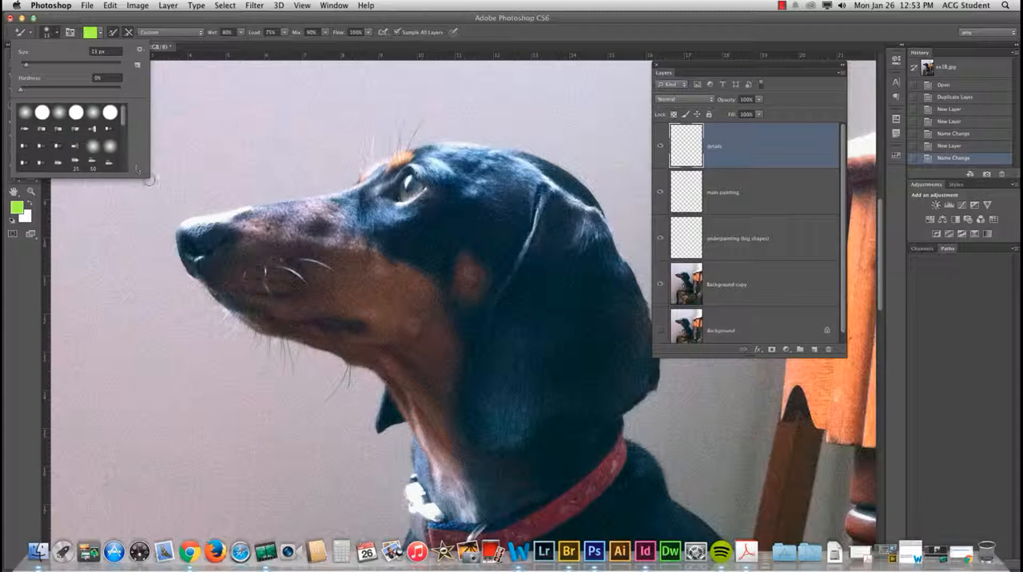
pyautogui.moveTo(137, 171)
pyautogui.mouseDown()
pyautogui.moveTo(142, 239)
pyautogui.moveTo(166, 275)
pyautogui.mouseUp()
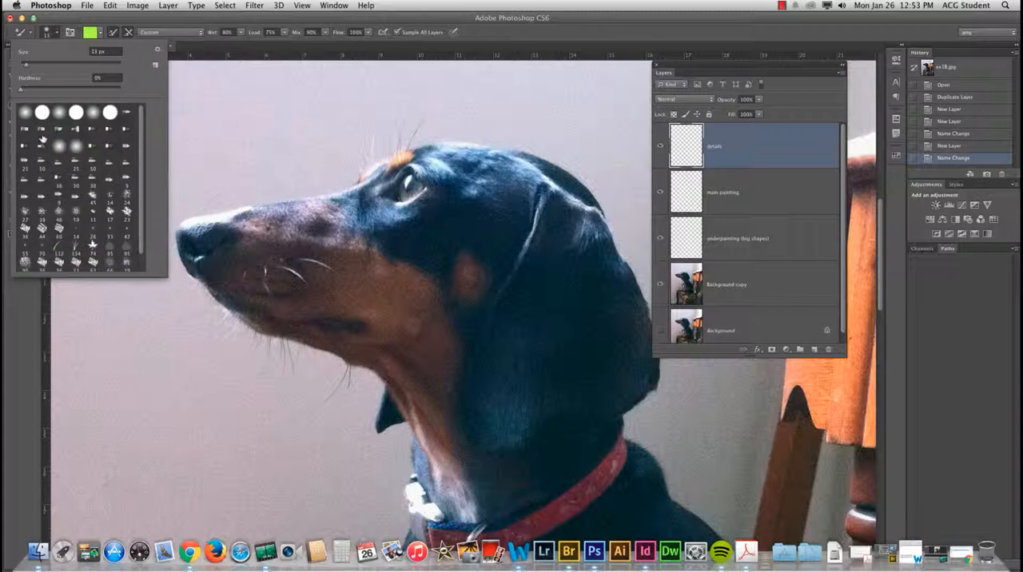
pyautogui.click(42, 130)
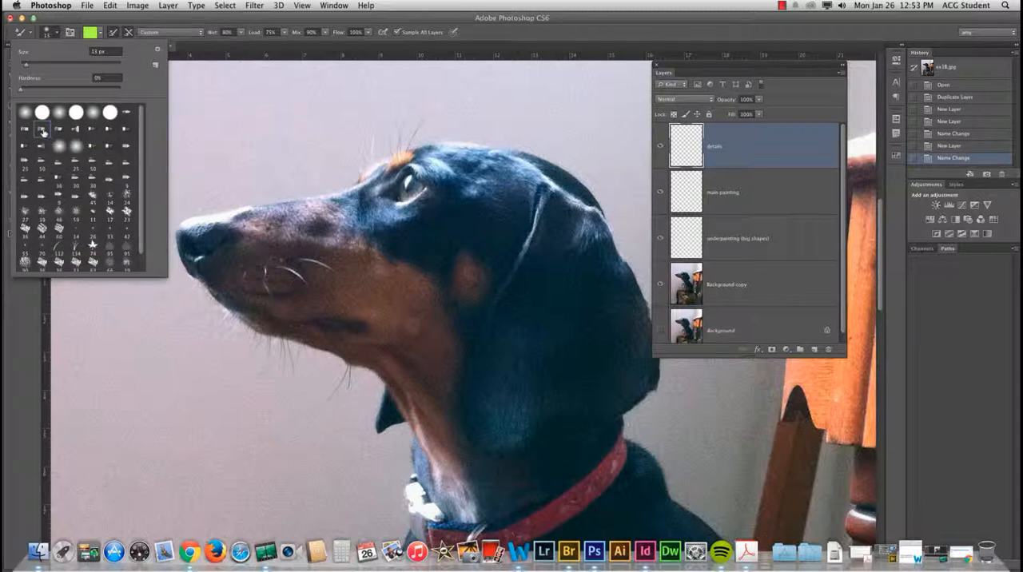
pyautogui.click(149, 22)
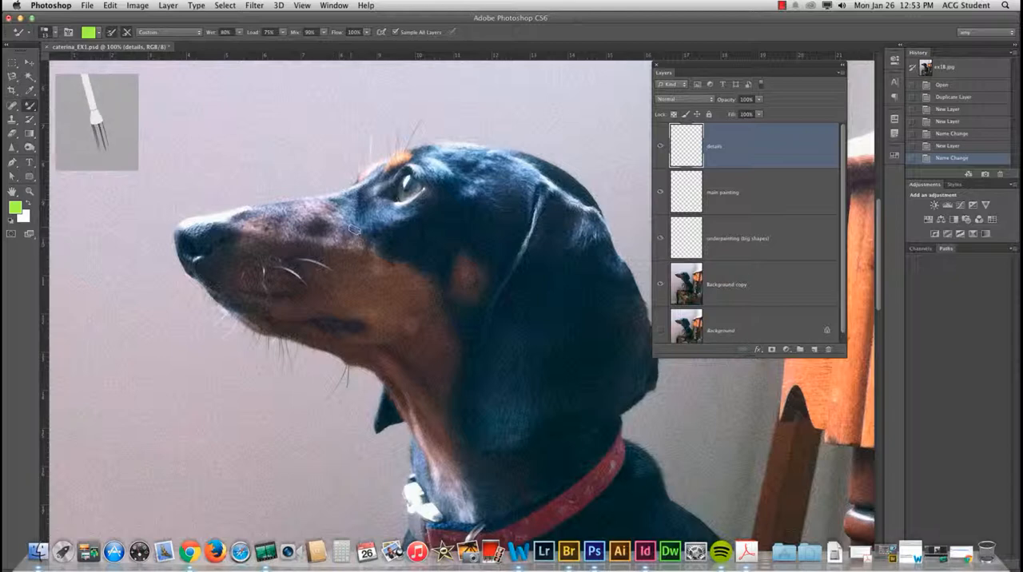
# Step: Sample the dark blue fur colour beside the dog's eye as the foreground colour for the Mixer Brush
pyautogui.press('i')
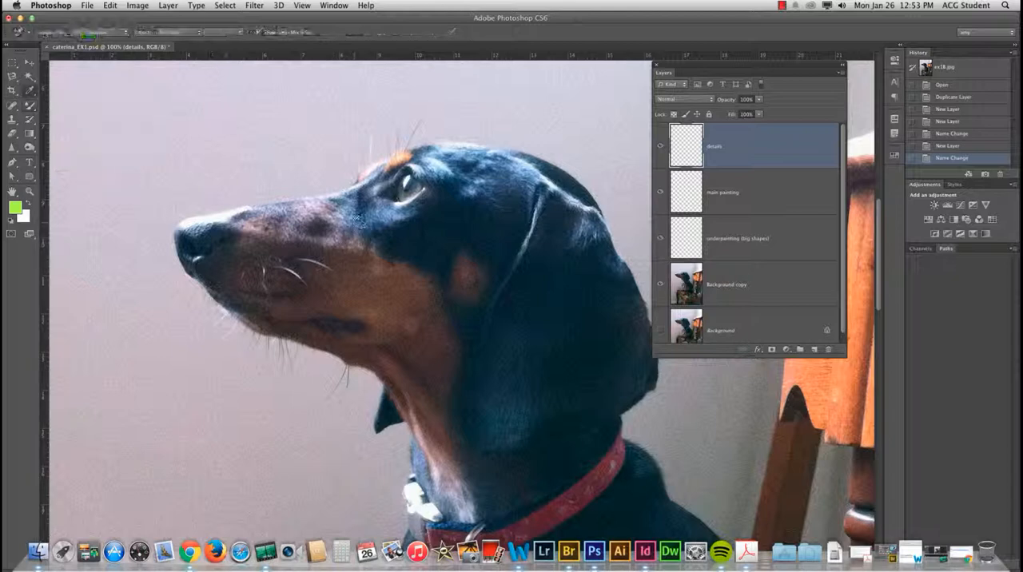
pyautogui.click(361, 201)
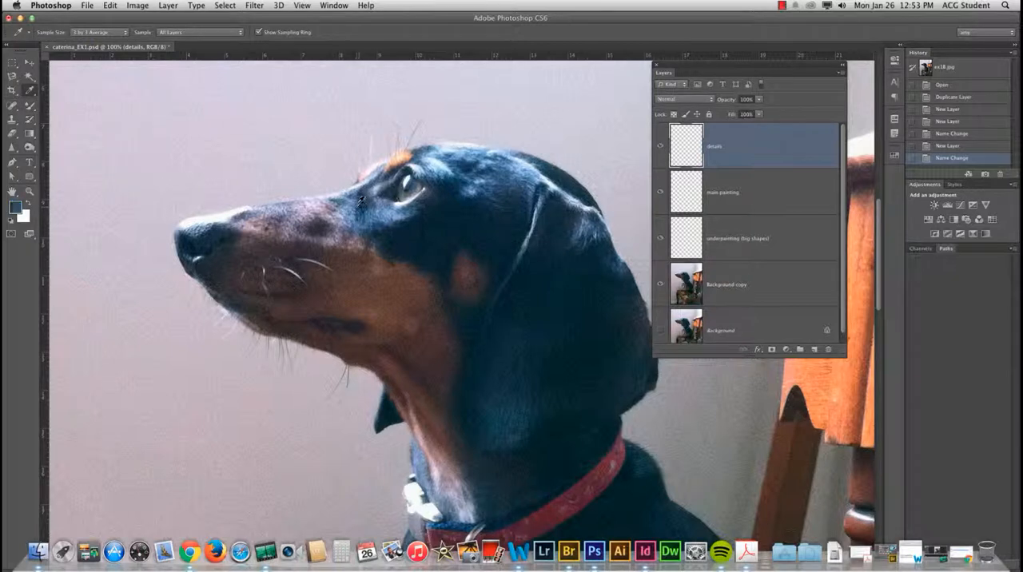
pyautogui.press('b')
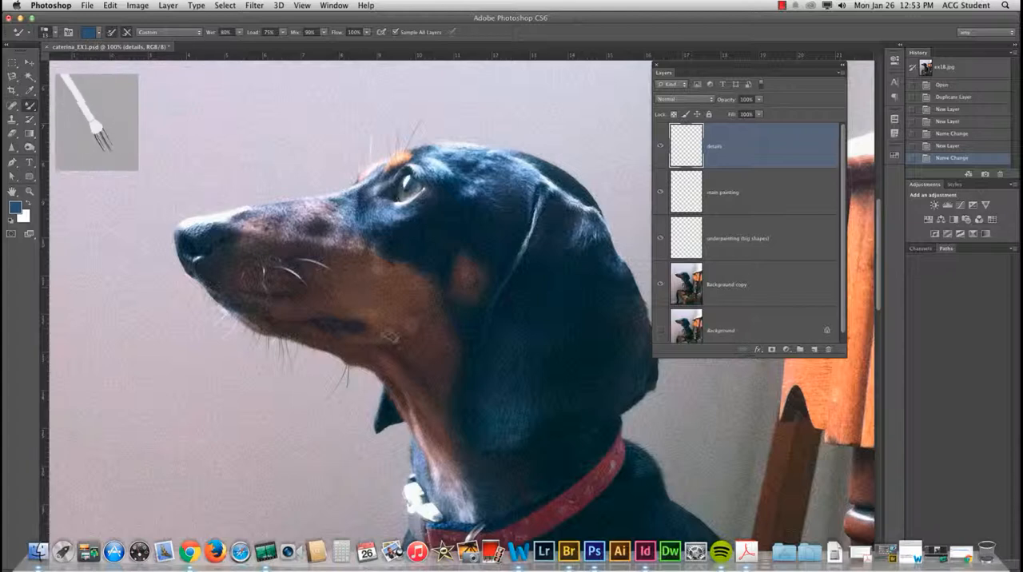
# Step: Sample the brown fur patch behind the dog's cheek as the foreground colour for the Mixer Brush
pyautogui.press('i')
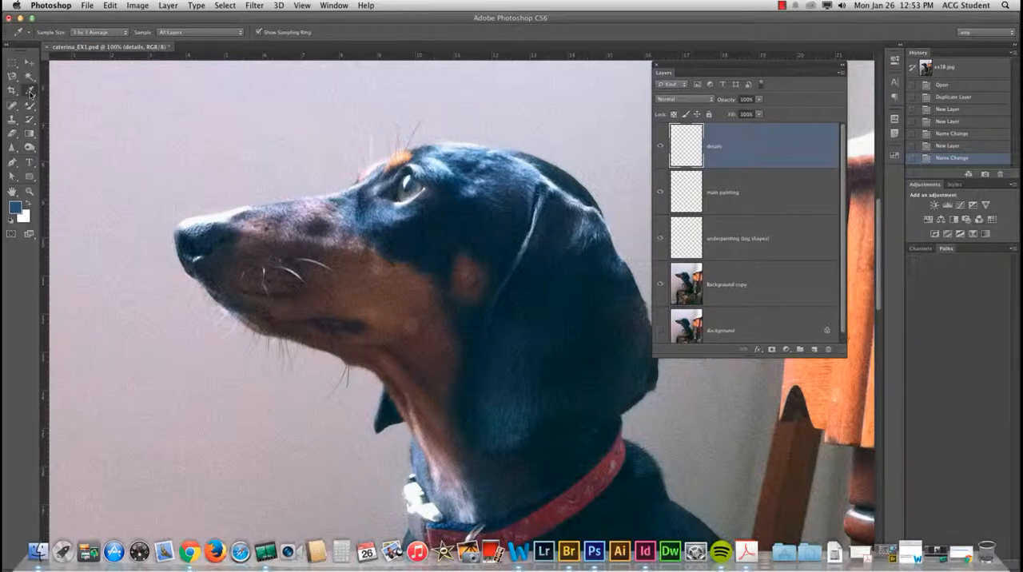
pyautogui.press('b')
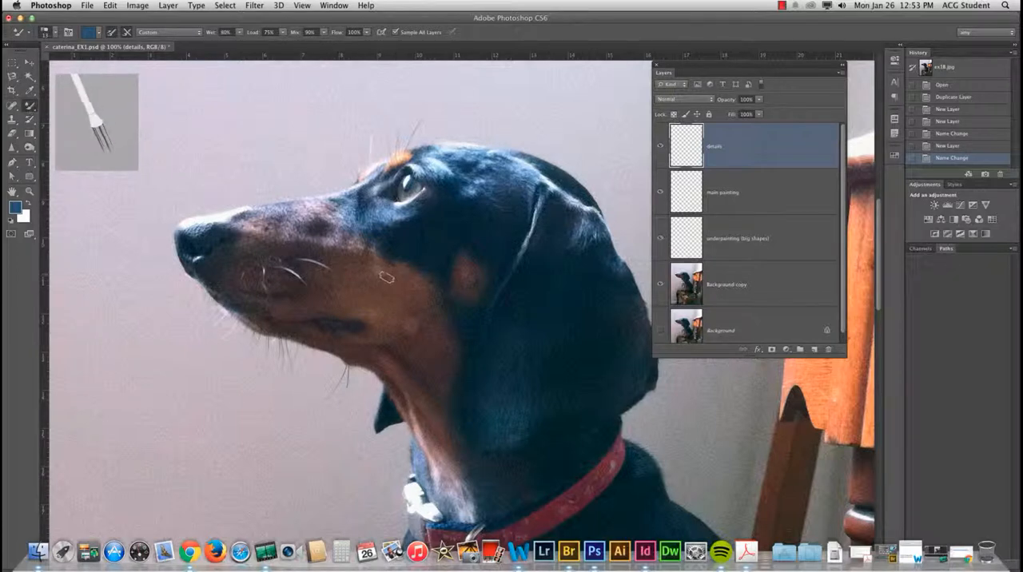
pyautogui.press('i')
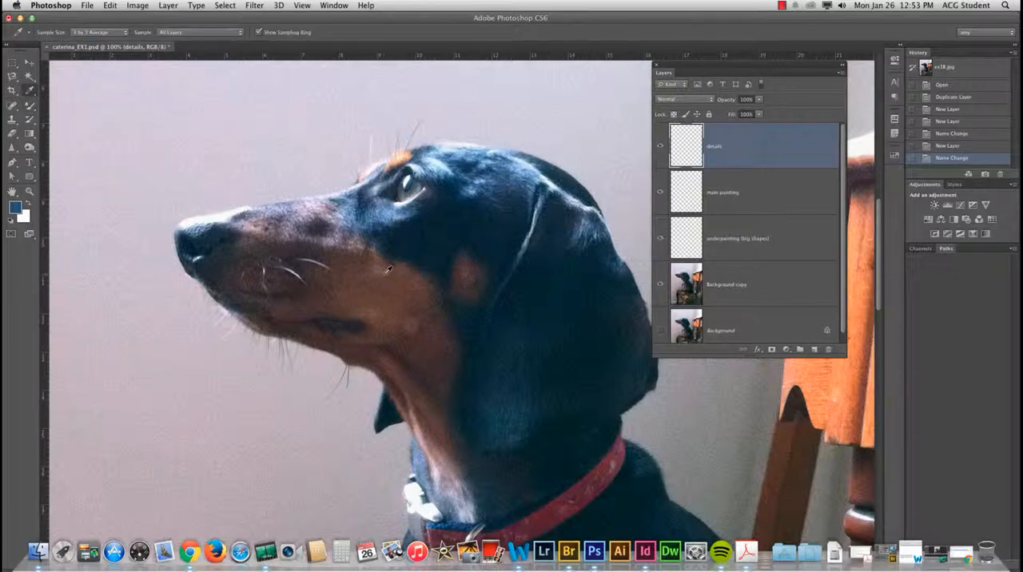
pyautogui.click(472, 272)
pyautogui.press('b')
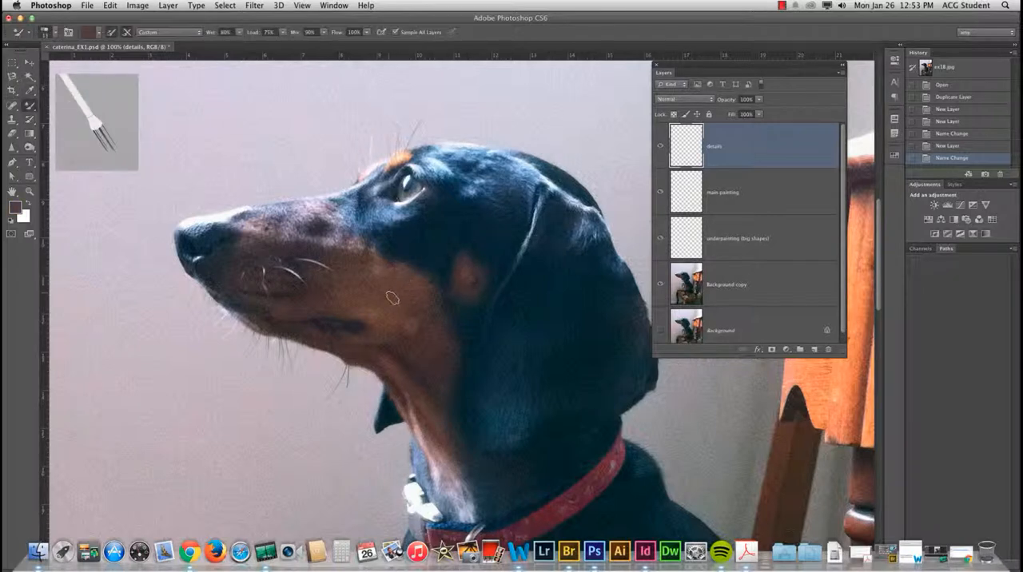
# Step: Paint Mixer Brush strokes along the snout, nose and lower jaw on the "underpainting (big shapes)" layer
pyautogui.click(746, 240)
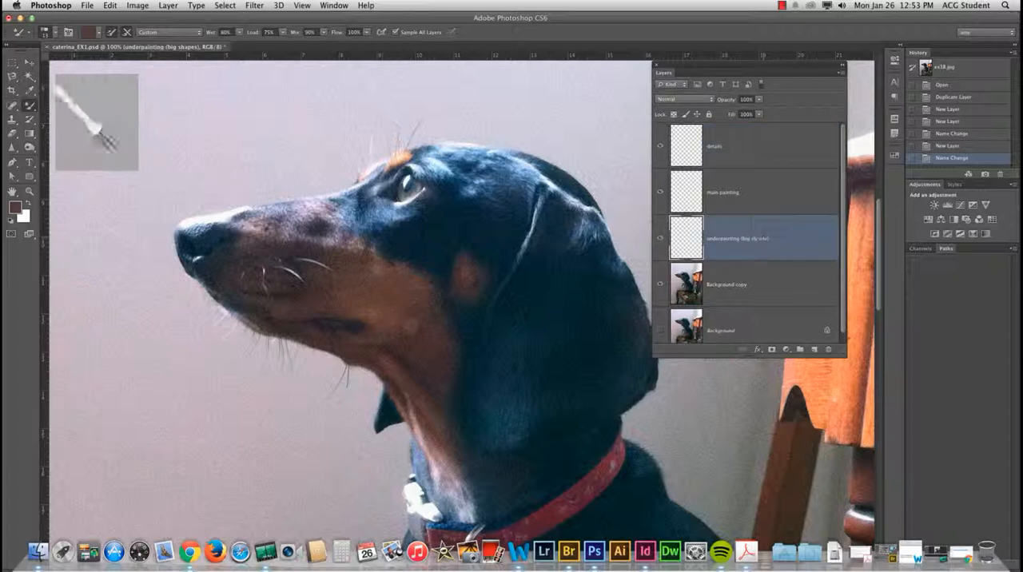
pyautogui.moveTo(323, 206)
pyautogui.mouseDown()
pyautogui.moveTo(254, 228)
pyautogui.moveTo(199, 227)
pyautogui.mouseUp()
pyautogui.moveTo(189, 218); pyautogui.dragTo(198, 238)
pyautogui.moveTo(180, 229); pyautogui.dragTo(190, 265)
pyautogui.moveTo(183, 254)
pyautogui.mouseDown()
pyautogui.moveTo(241, 308)
pyautogui.moveTo(315, 325)
pyautogui.mouseUp()
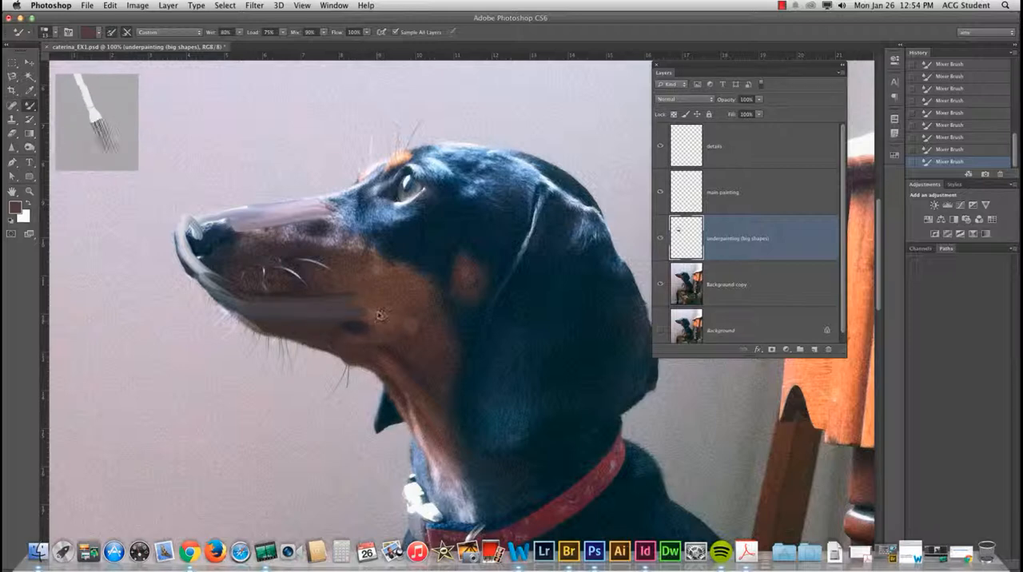
# Step: Enlarge the Mixer Brush and paint broad strokes over the dog's cheek, neck, snout and top of the head
pyautogui.press(']')
pyautogui.press(']')
pyautogui.press(']')
pyautogui.press(']')
pyautogui.press(']')
pyautogui.press(']')
pyautogui.press(']')
pyautogui.press(']')
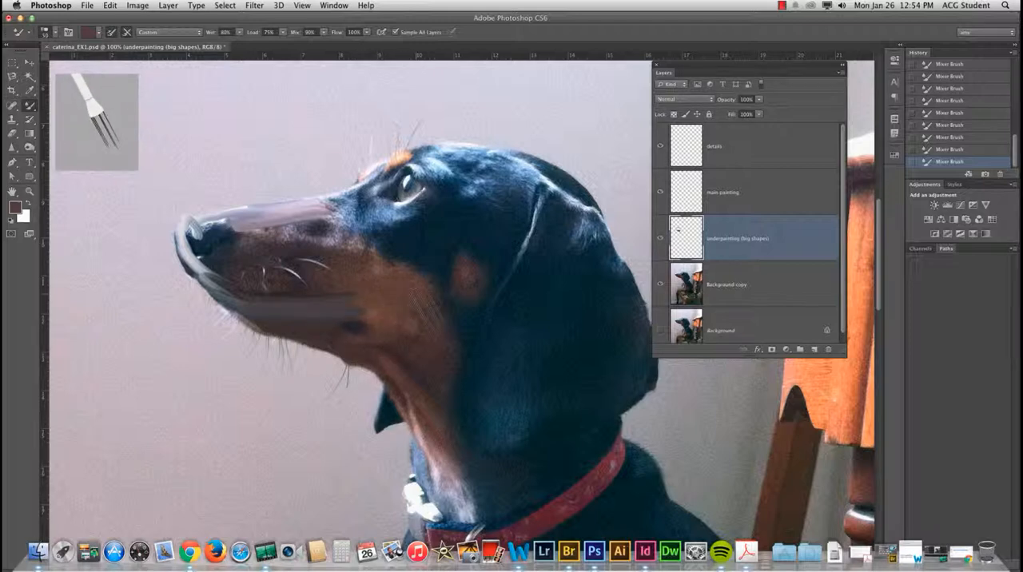
pyautogui.moveTo(424, 308)
pyautogui.mouseDown()
pyautogui.moveTo(402, 357)
pyautogui.moveTo(434, 334)
pyautogui.moveTo(376, 326)
pyautogui.moveTo(453, 401)
pyautogui.mouseUp()
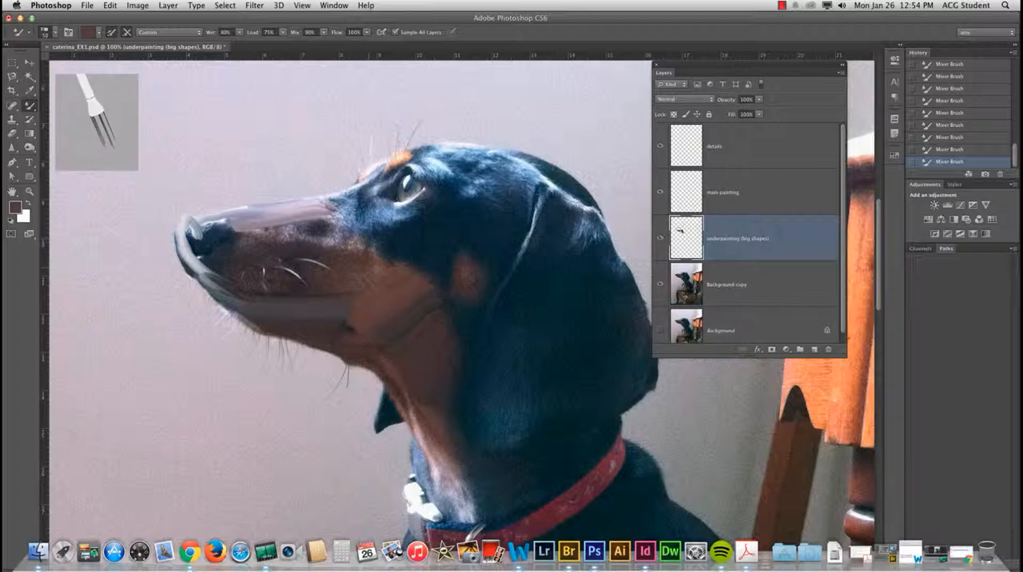
pyautogui.moveTo(379, 268)
pyautogui.mouseDown()
pyautogui.moveTo(328, 236)
pyautogui.moveTo(264, 229)
pyautogui.mouseUp()
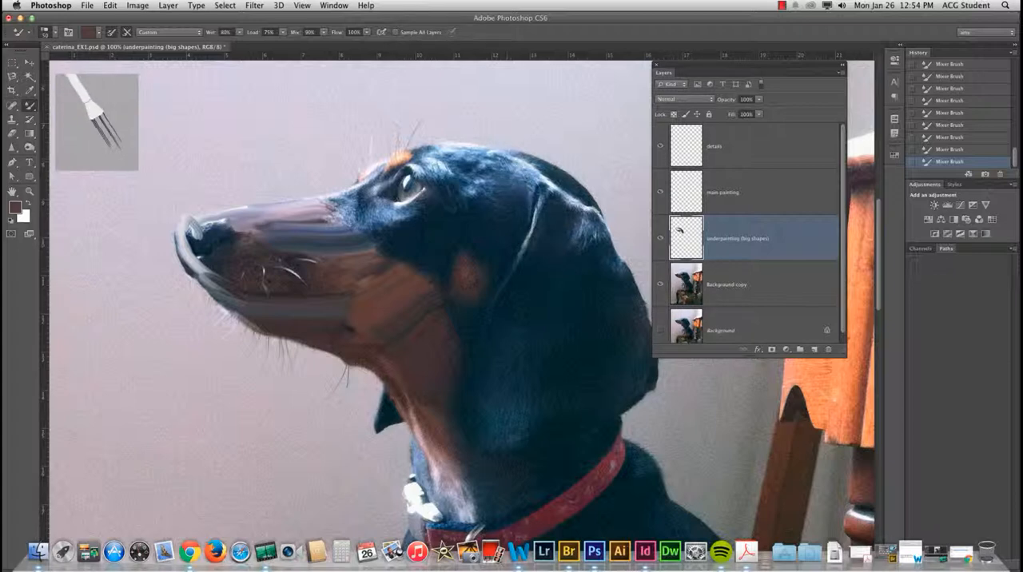
pyautogui.moveTo(423, 148)
pyautogui.mouseDown()
pyautogui.moveTo(511, 139)
pyautogui.moveTo(479, 176)
pyautogui.moveTo(528, 167)
pyautogui.moveTo(480, 192)
pyautogui.moveTo(551, 163)
pyautogui.moveTo(481, 196)
pyautogui.mouseUp()
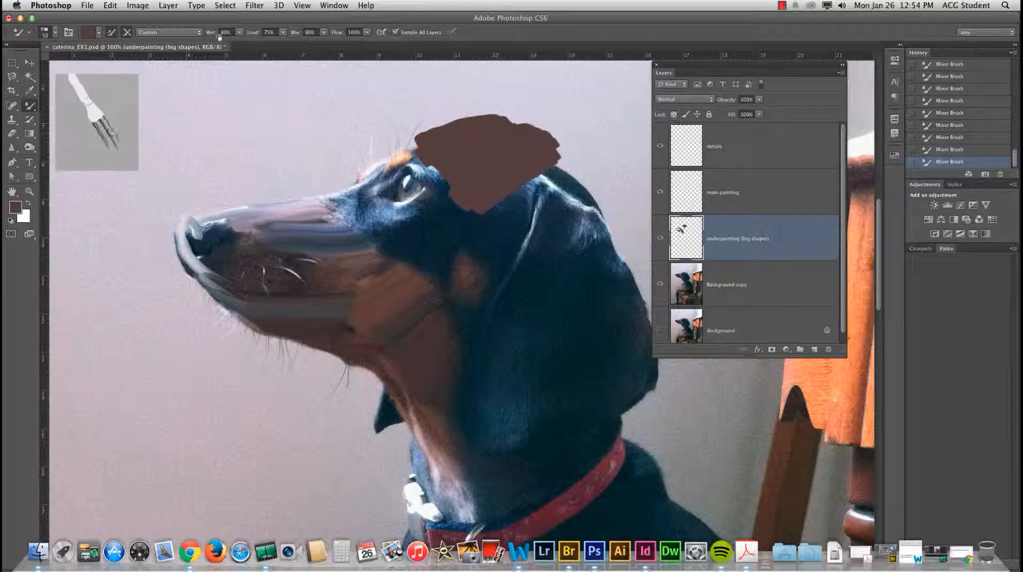
# Step: Try the Dry, Light Load blending preset with brown strokes below the dog's eye
pyautogui.click(186, 34)
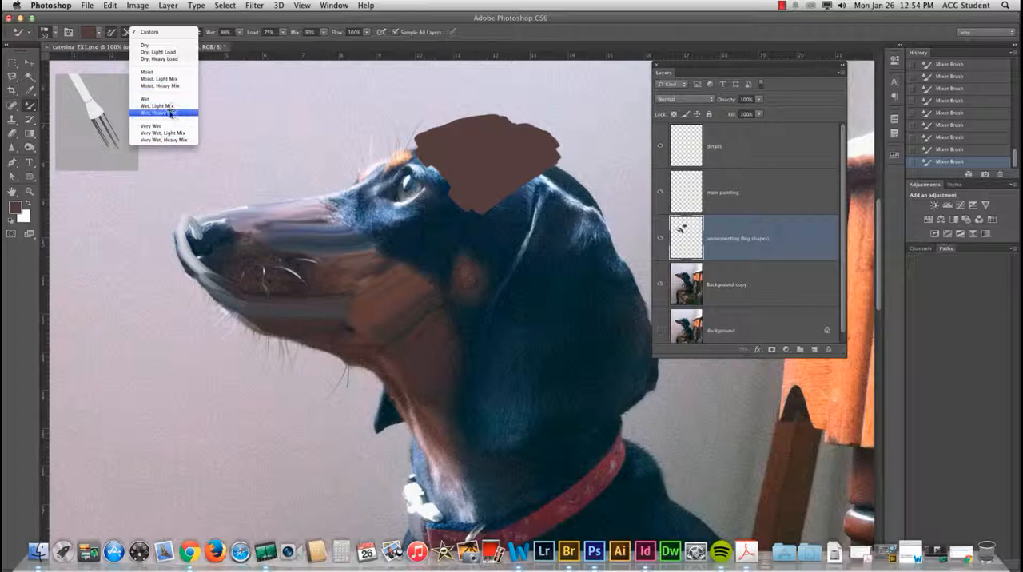
pyautogui.click(158, 52)
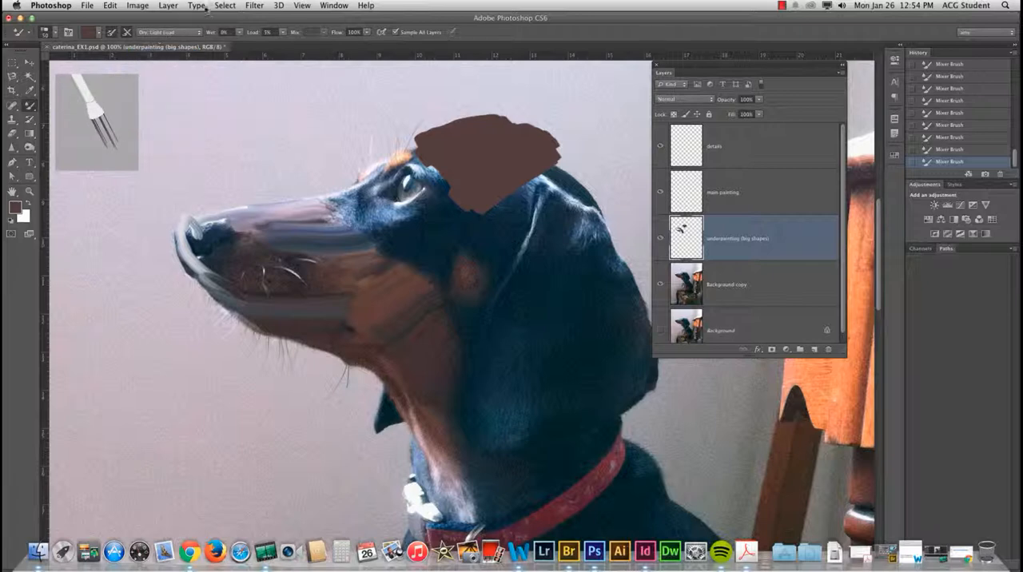
pyautogui.moveTo(410, 219); pyautogui.dragTo(457, 248)
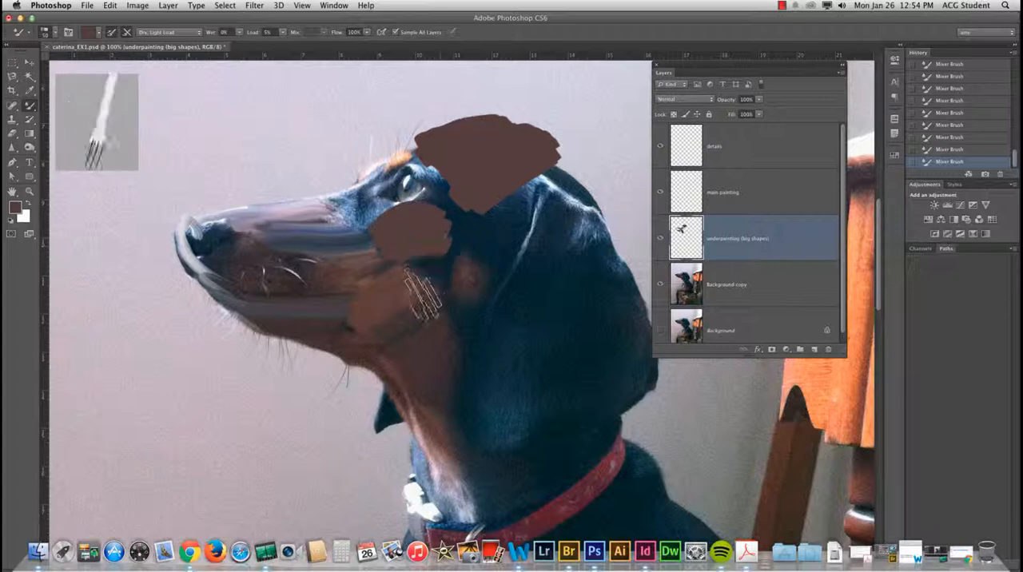
pyautogui.moveTo(422, 294); pyautogui.dragTo(423, 206)
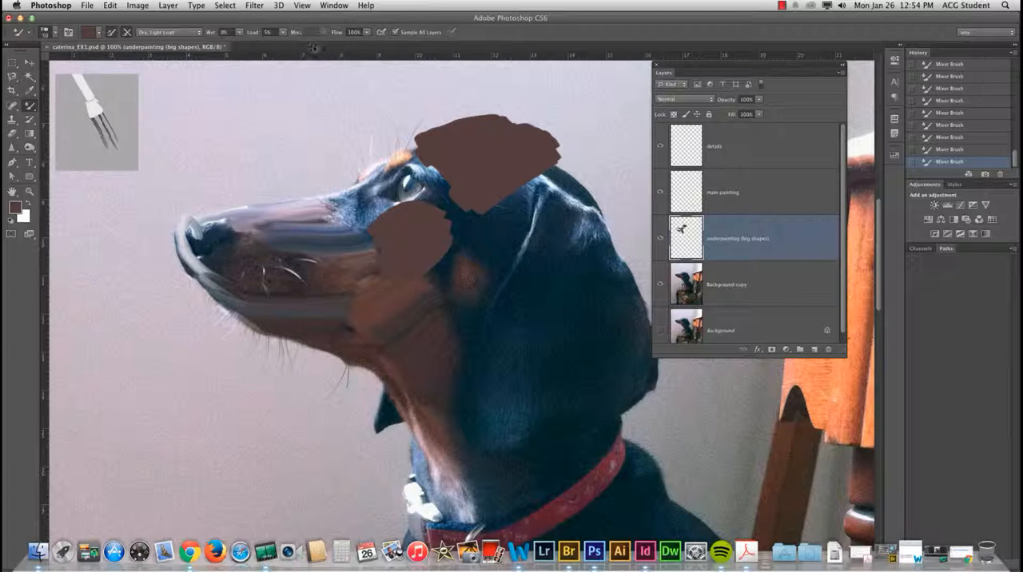
# Step: Try the Moist, Heavy Mix and Wet, Heavy Mix presets with strokes on the fur between cheek and ear
pyautogui.click(182, 36)
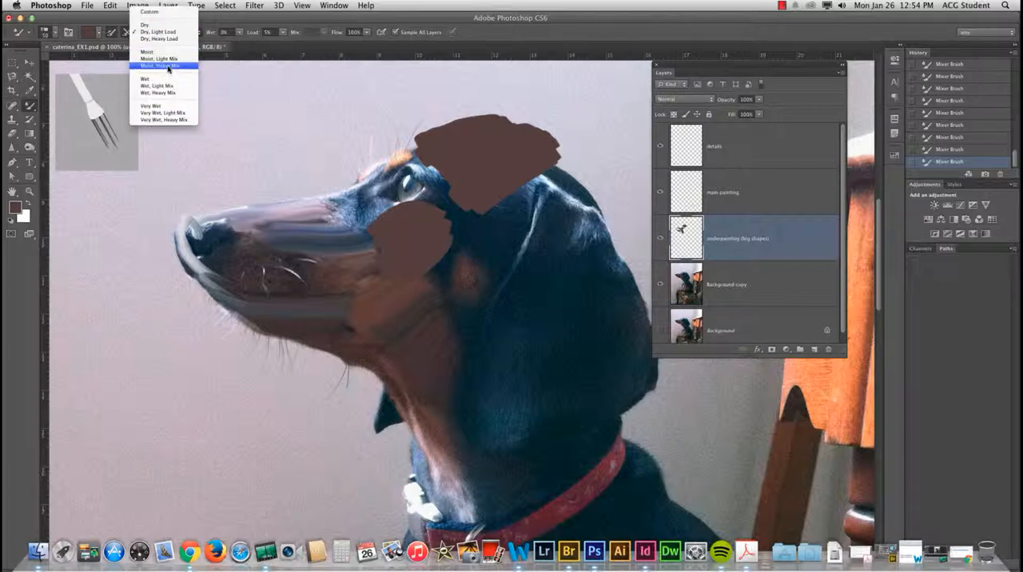
pyautogui.click(171, 64)
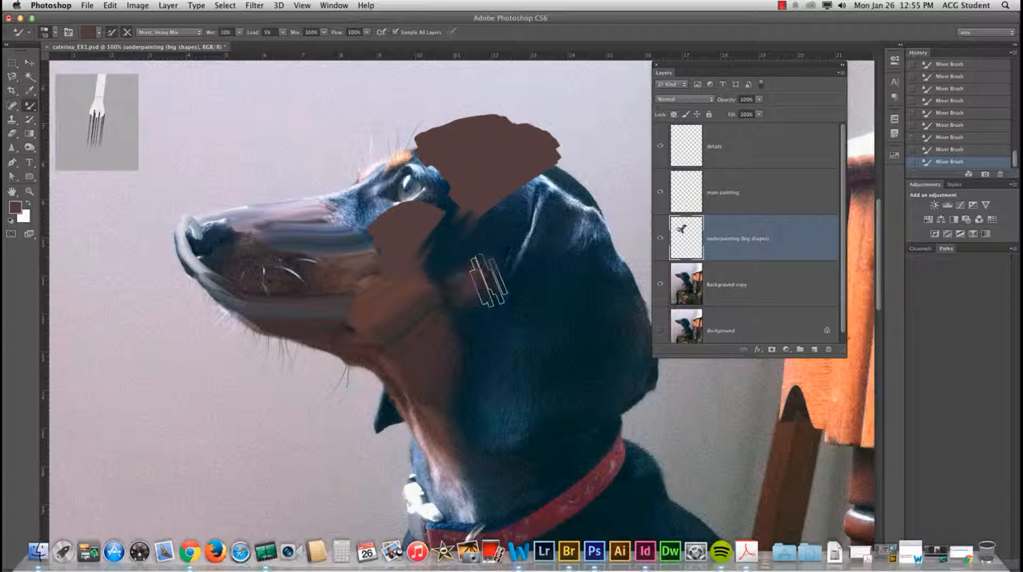
pyautogui.click(167, 35)
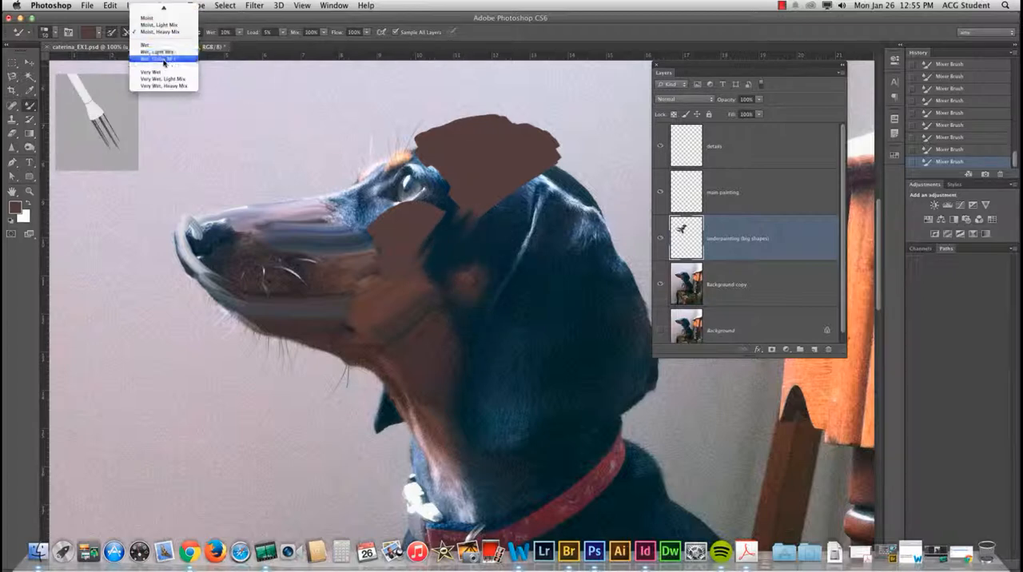
pyautogui.click(165, 59)
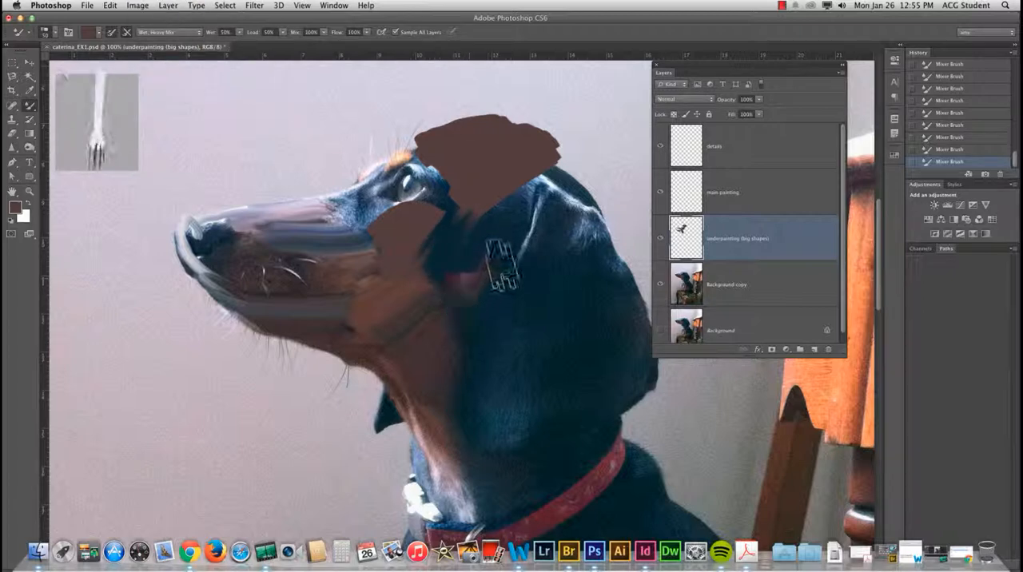
pyautogui.click(269, 32)
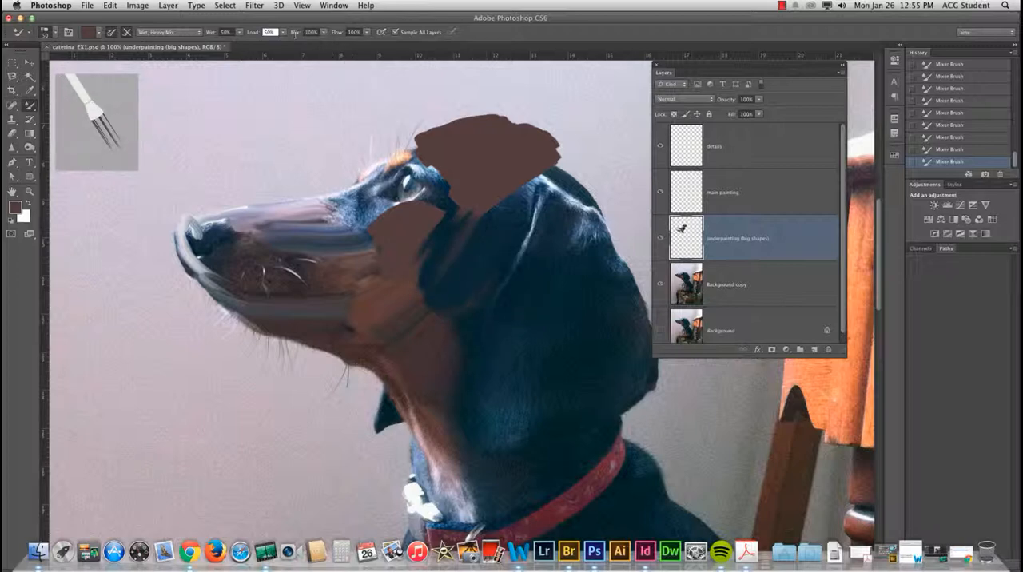
# Step: Set the Mixer Brush to the Very Wet, Heavy Mix preset and try it in front of the dog's ear
pyautogui.click(197, 32)
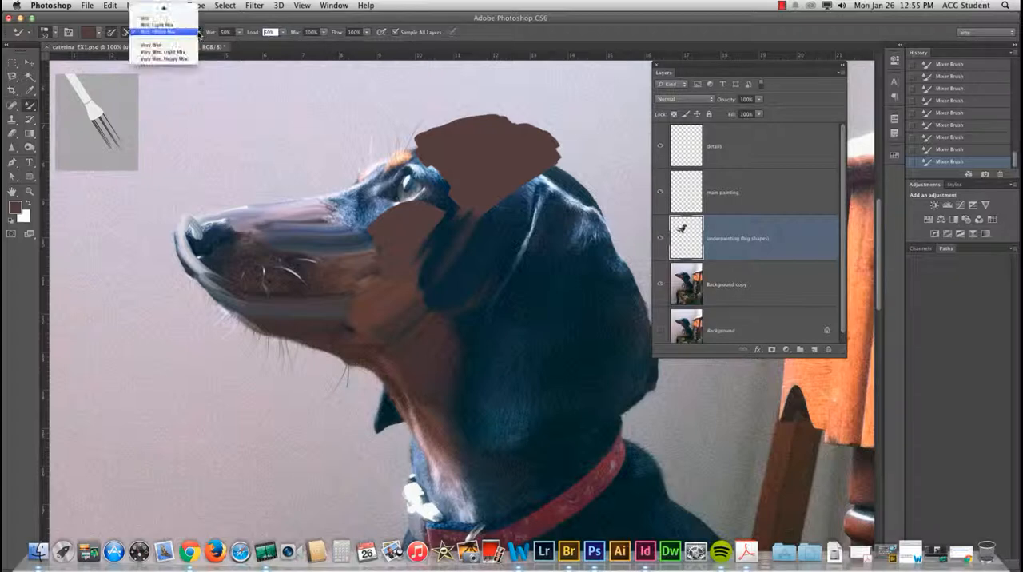
pyautogui.click(160, 62)
pyautogui.moveTo(511, 244)
pyautogui.mouseDown()
pyautogui.moveTo(532, 223)
pyautogui.moveTo(502, 209)
pyautogui.moveTo(490, 264)
pyautogui.moveTo(508, 195)
pyautogui.moveTo(496, 268)
pyautogui.moveTo(508, 248)
pyautogui.moveTo(515, 260)
pyautogui.moveTo(506, 271)
pyautogui.moveTo(529, 214)
pyautogui.moveTo(518, 236)
pyautogui.mouseUp()
pyautogui.click(174, 32)
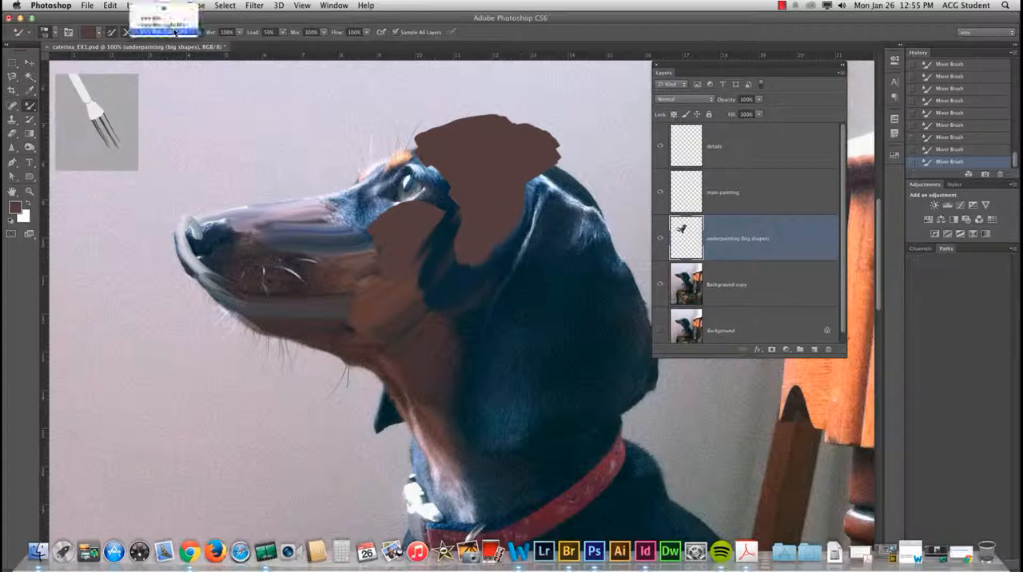
pyautogui.click(165, 116)
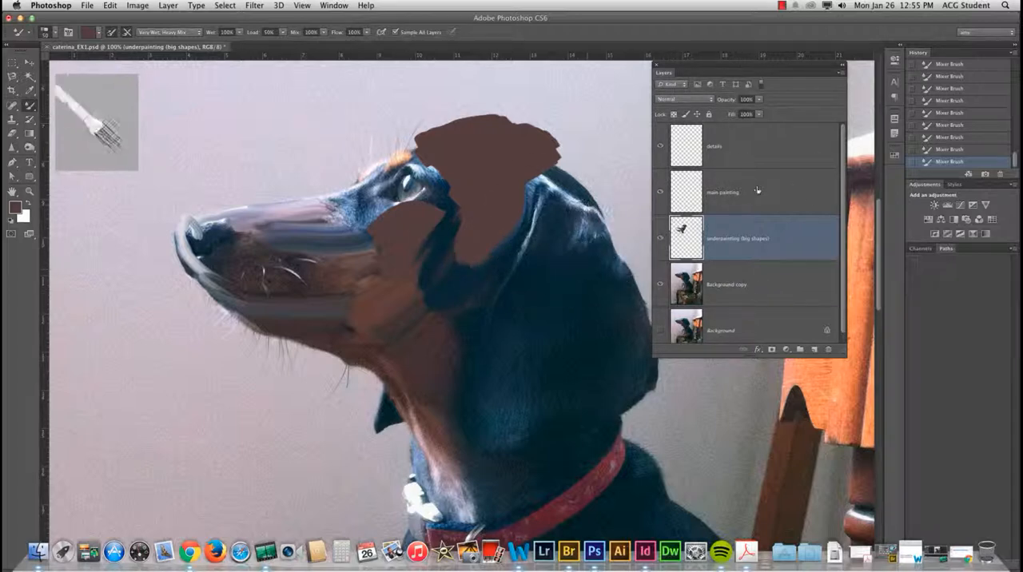
# Step: Delete the painted "underpainting (big shapes)" layer and replace it with a new empty layer named "underpainting"
pyautogui.moveTo(774, 241); pyautogui.dragTo(828, 349)
pyautogui.click(814, 350)
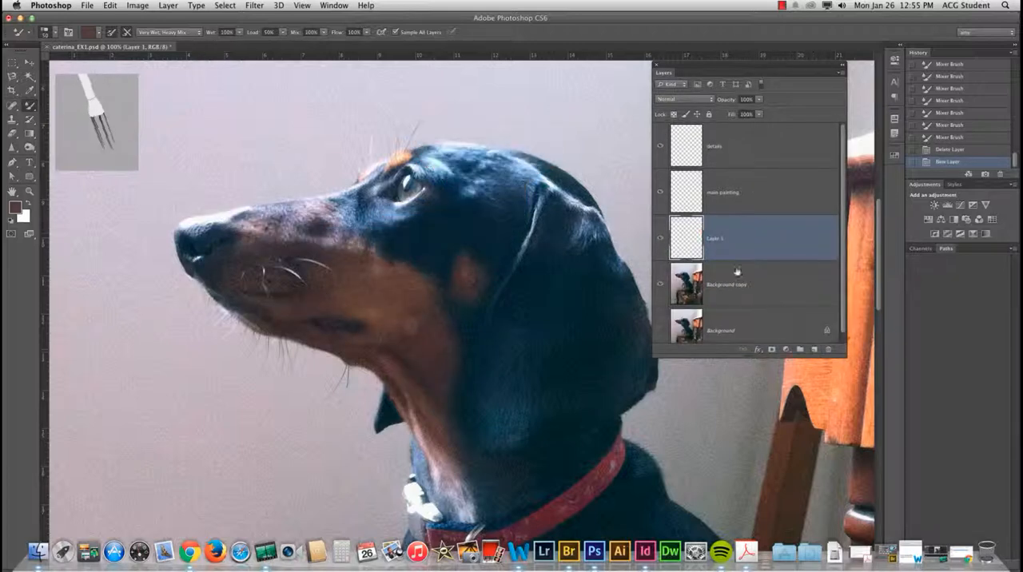
pyautogui.doubleClick(715, 239)
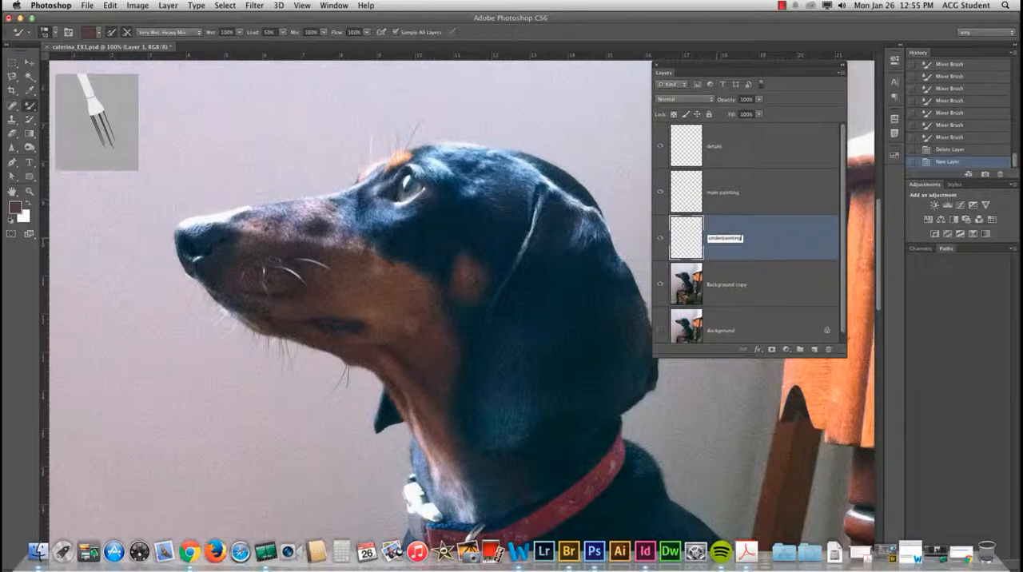
# Step: Save the Photoshop file with Maximize Compatibility enabled and turn off future showings of the format options
pyautogui.click(86, 6)
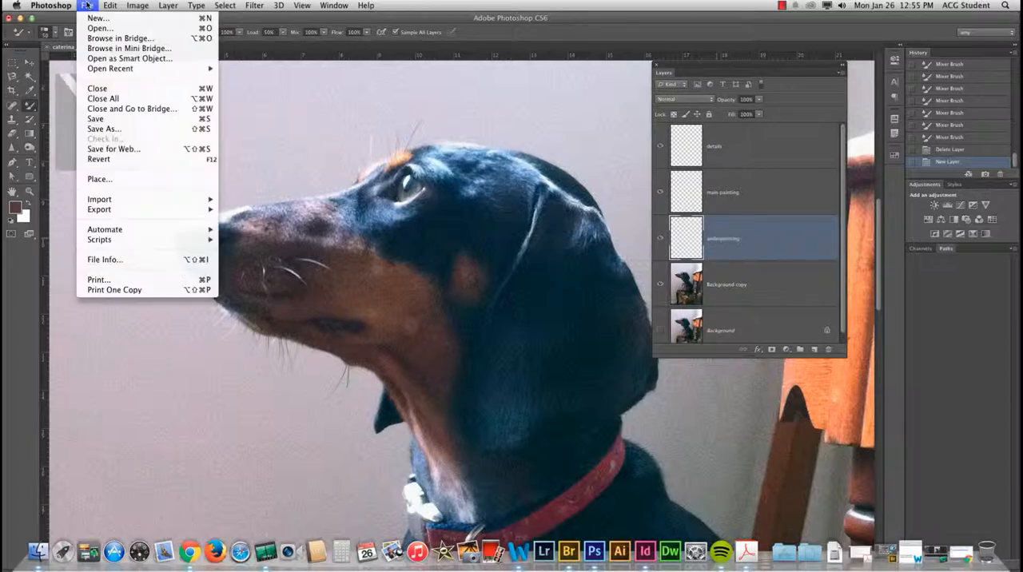
pyautogui.click(107, 122)
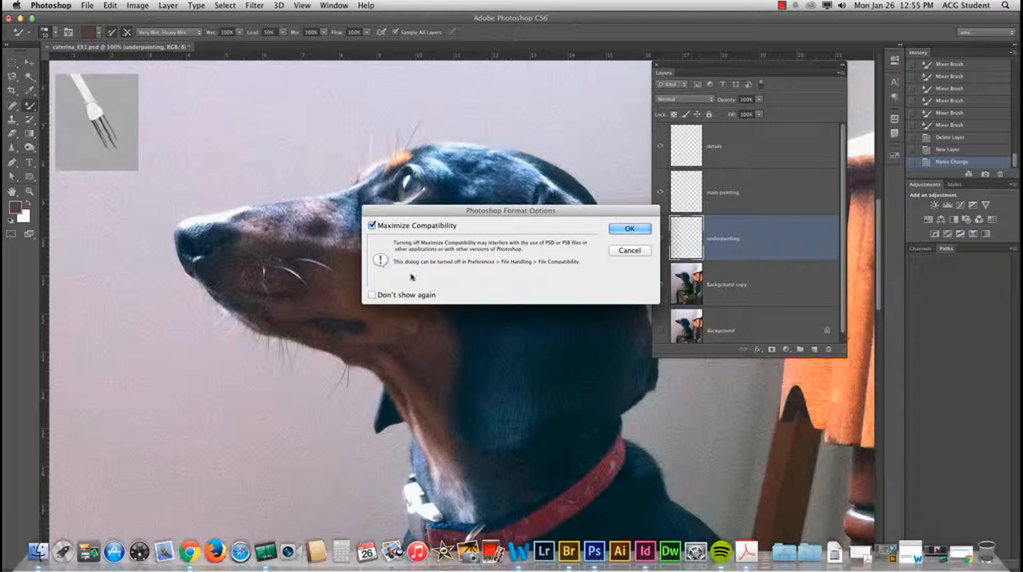
pyautogui.click(372, 295)
pyautogui.click(630, 229)
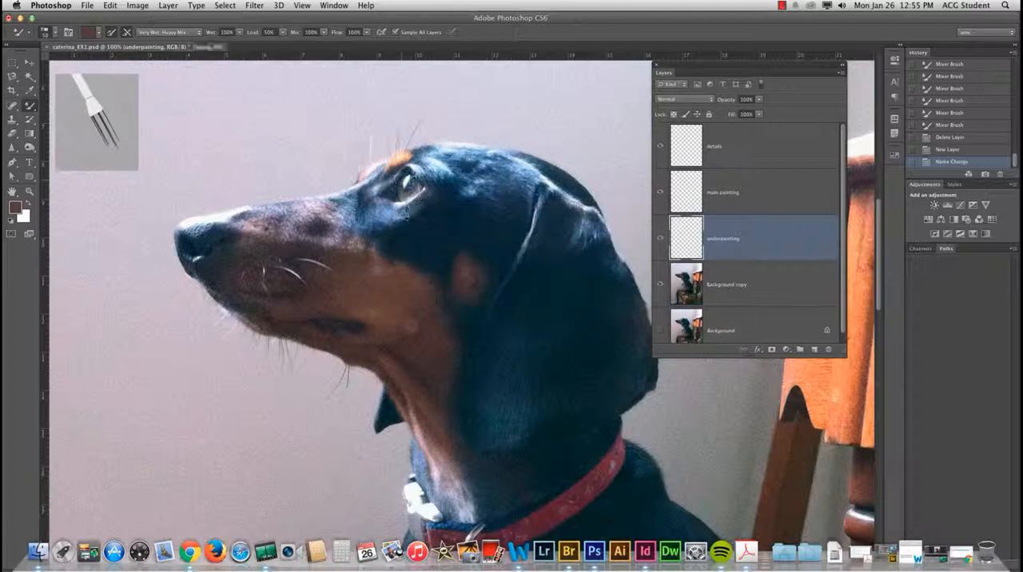
# Step: Close the document and copy its saved PSD file from the desktop to the external drive
pyautogui.click(11, 18)
pyautogui.click(359, 221)
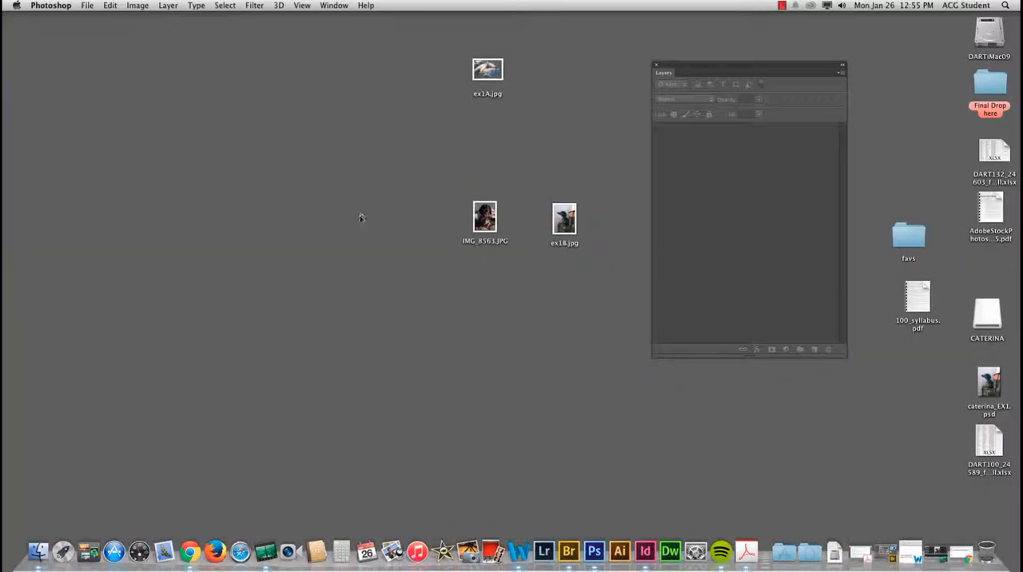
pyautogui.moveTo(984, 393); pyautogui.dragTo(669, 100)
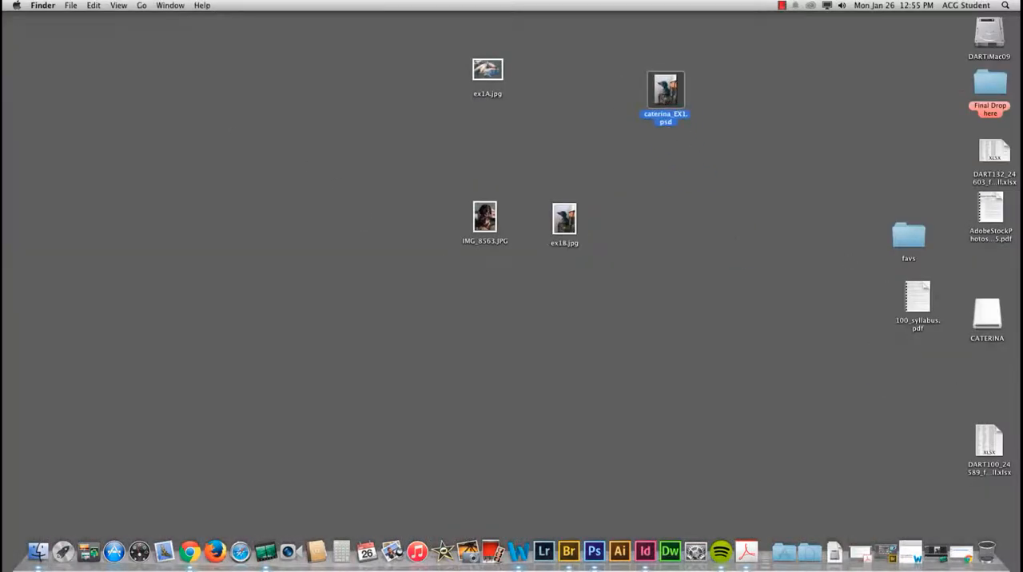
pyautogui.moveTo(666, 90); pyautogui.dragTo(988, 320)
# Step: Open the external drive in Finder and check the copied PSD file's preview and details
pyautogui.click(979, 322)
pyautogui.doubleClick(986, 323)
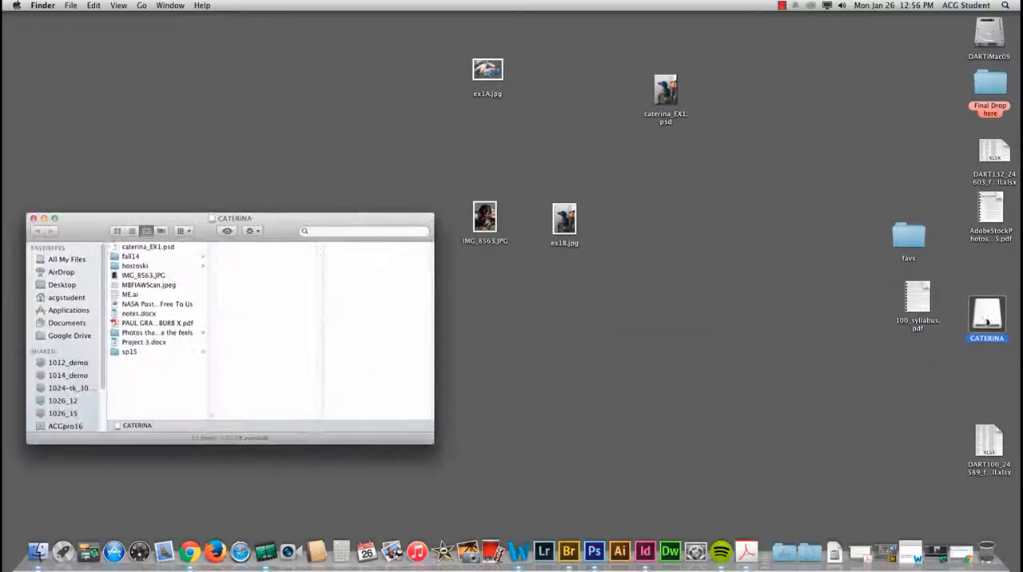
pyautogui.click(150, 248)
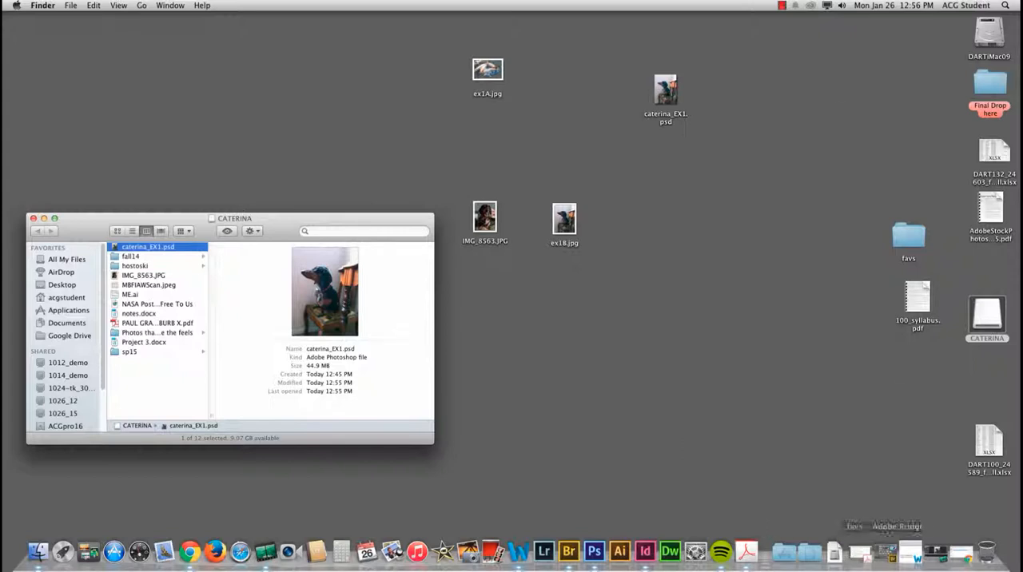
pyautogui.click(782, 6)
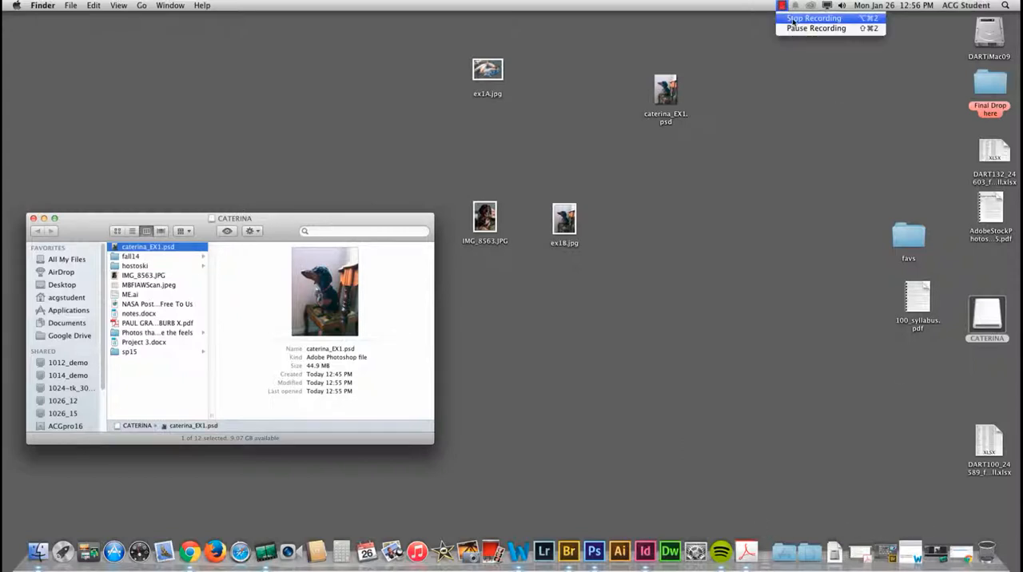